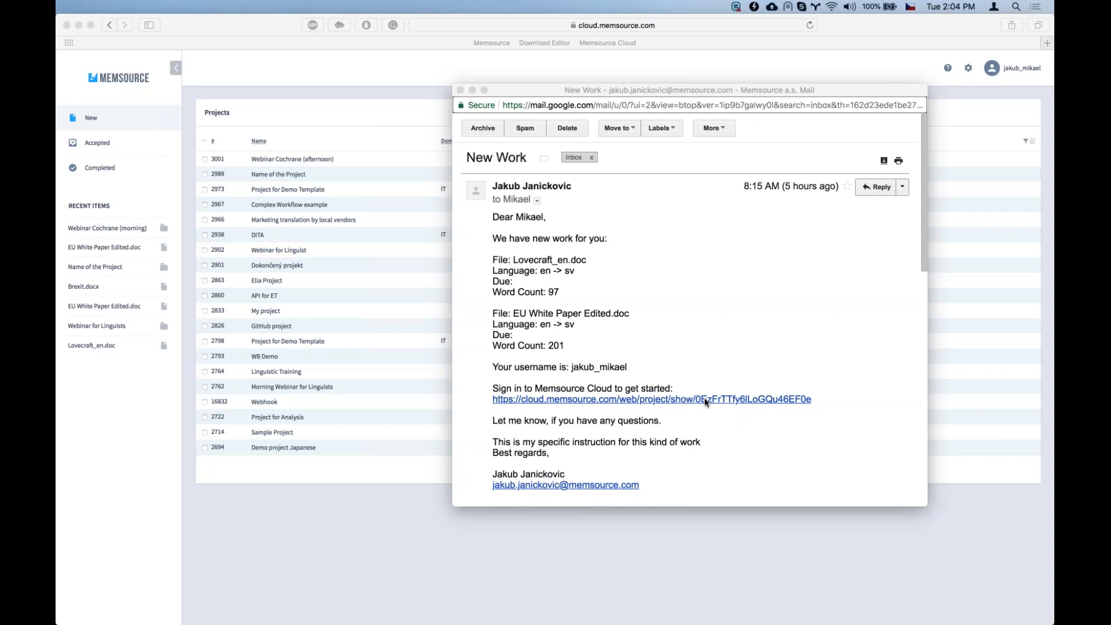
Copy the project link from the New Work e-mail and open it in Safari
right_click(675, 406)
click(710, 453)
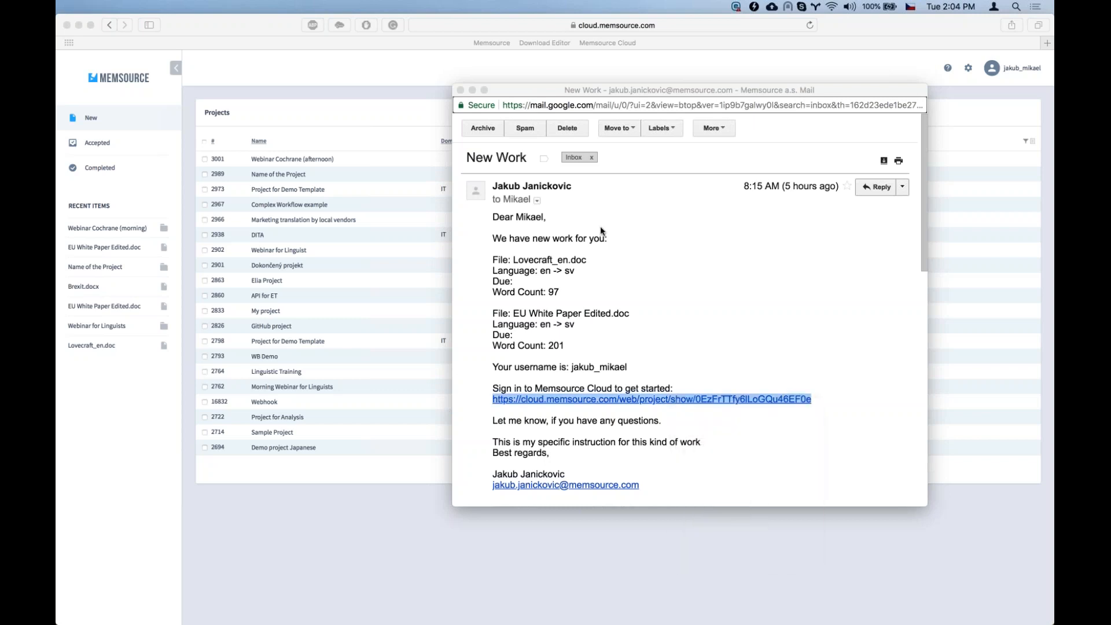
click(512, 31)
right_click(512, 27)
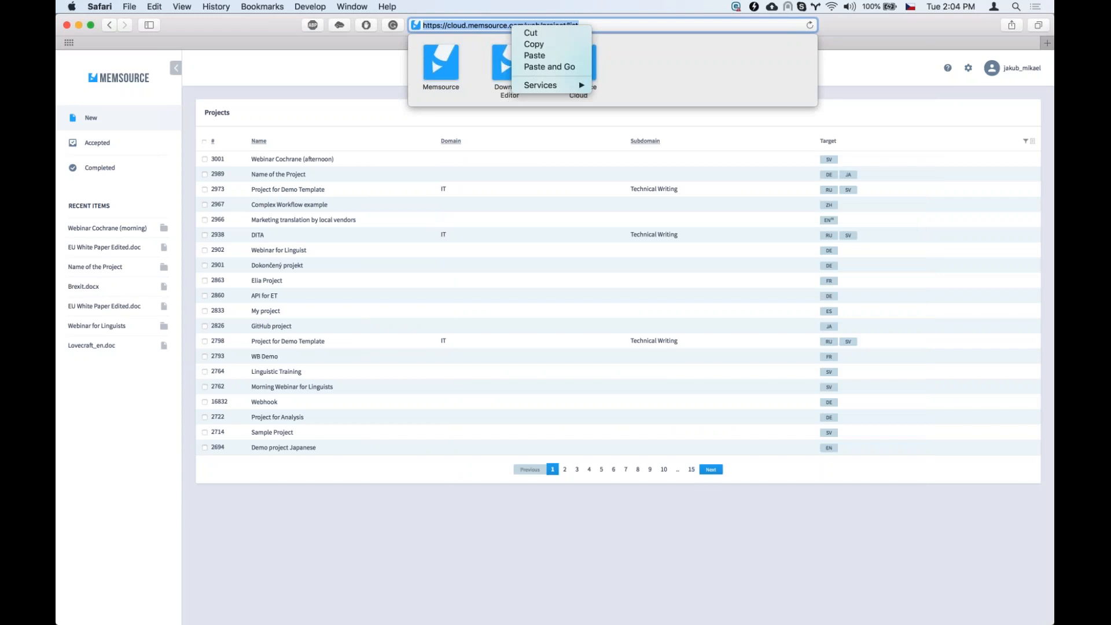
click(534, 65)
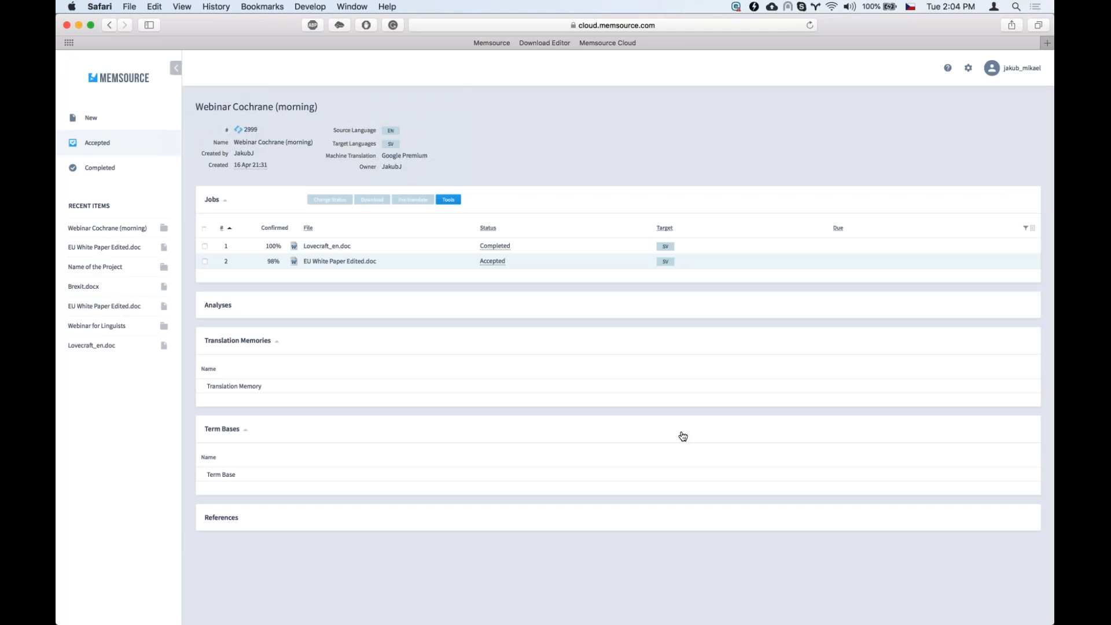
Go to the list of new projects and look at the account options for the signed-in user
click(91, 118)
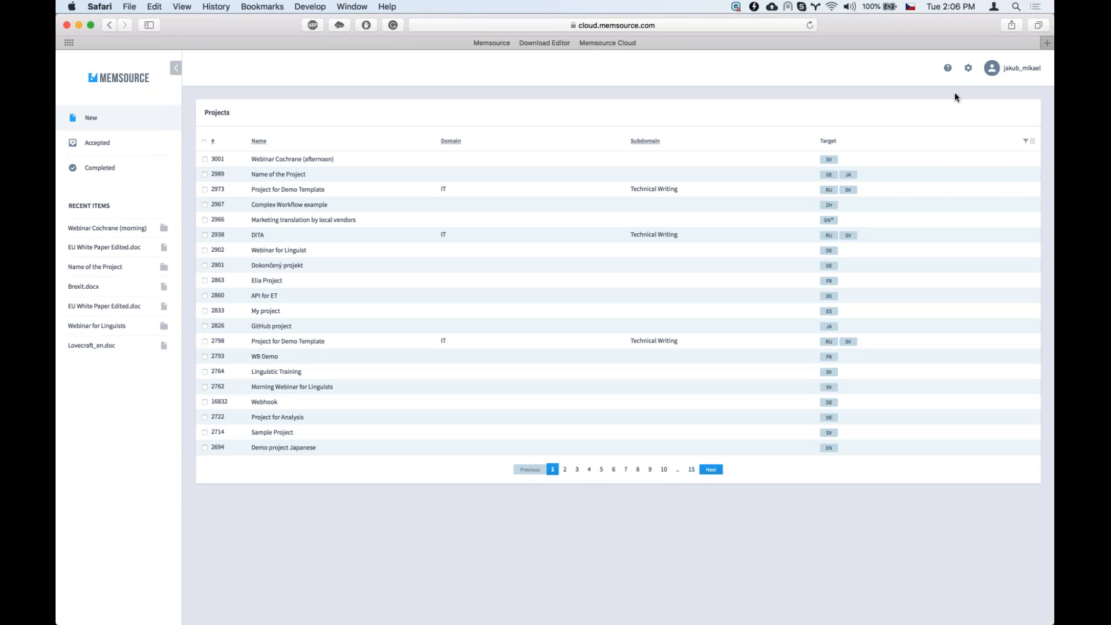
click(1022, 67)
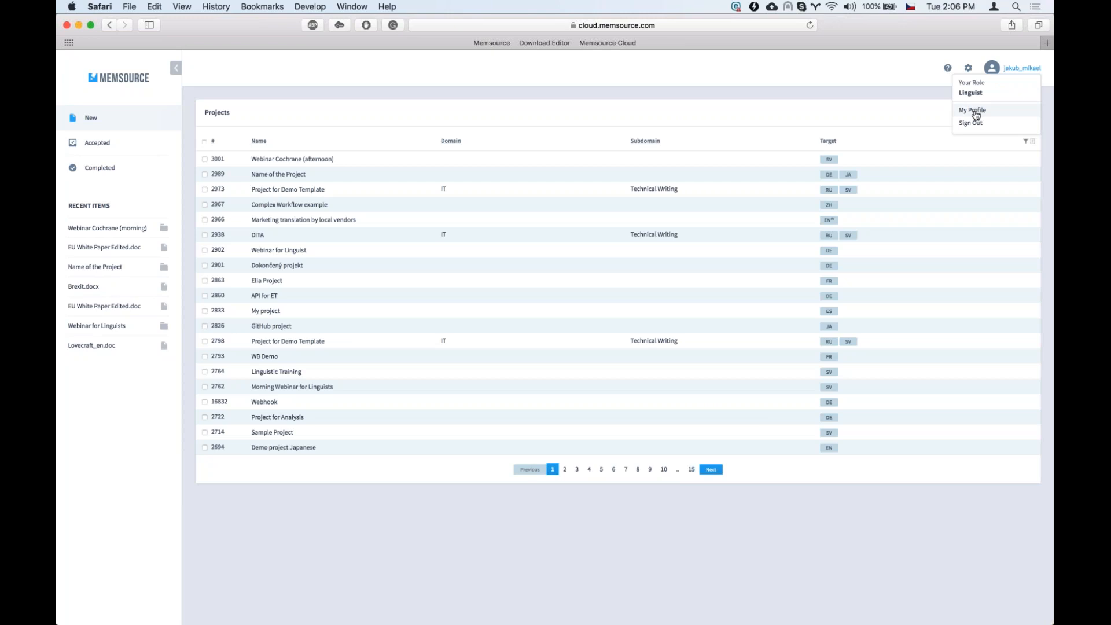
click(898, 106)
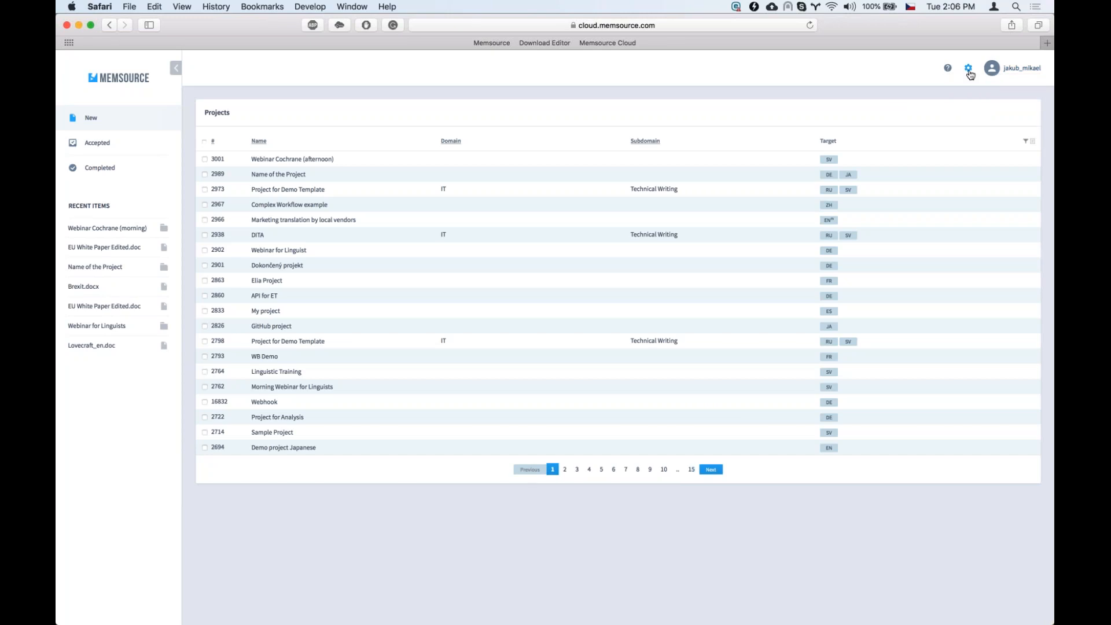
Open the Setup page separately and examine the Language choices and the Time Zone setting
super+click(971, 75)
click(675, 58)
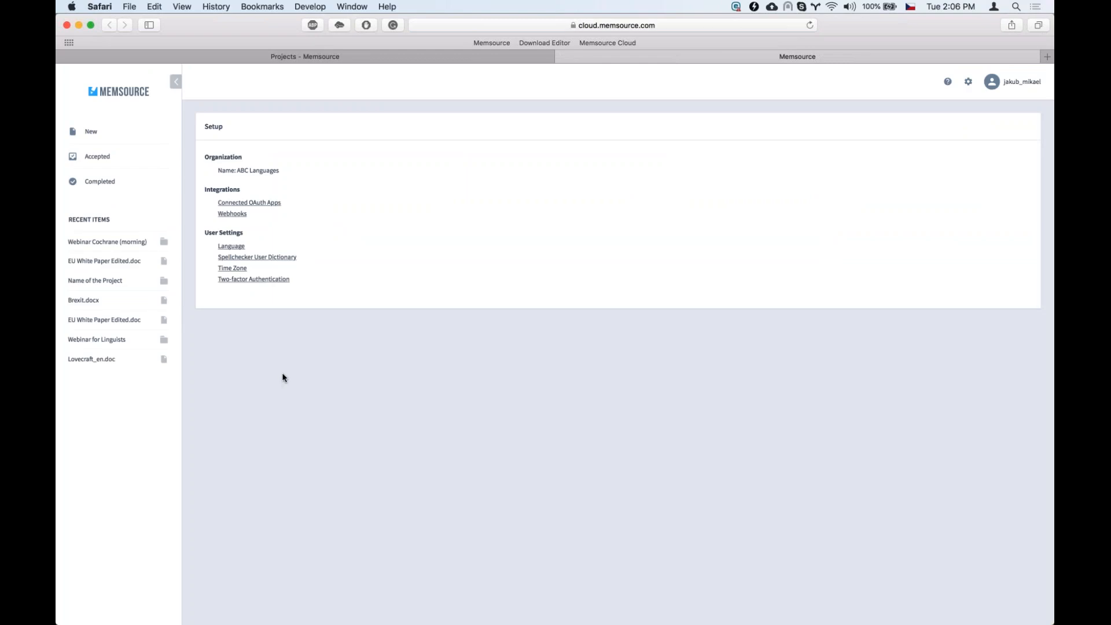
click(231, 247)
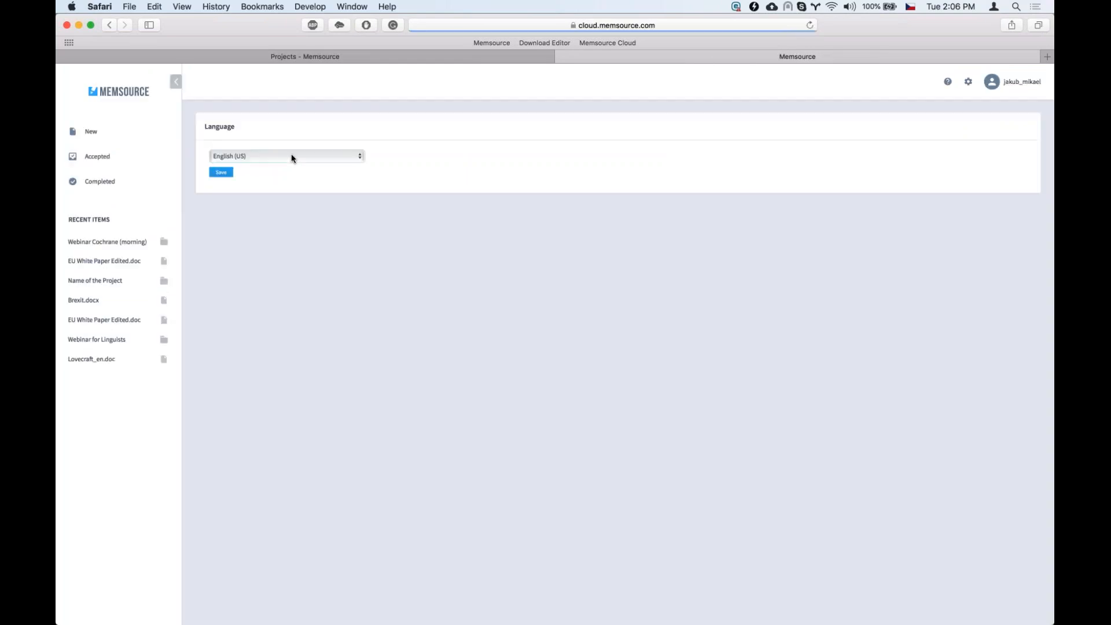
click(291, 155)
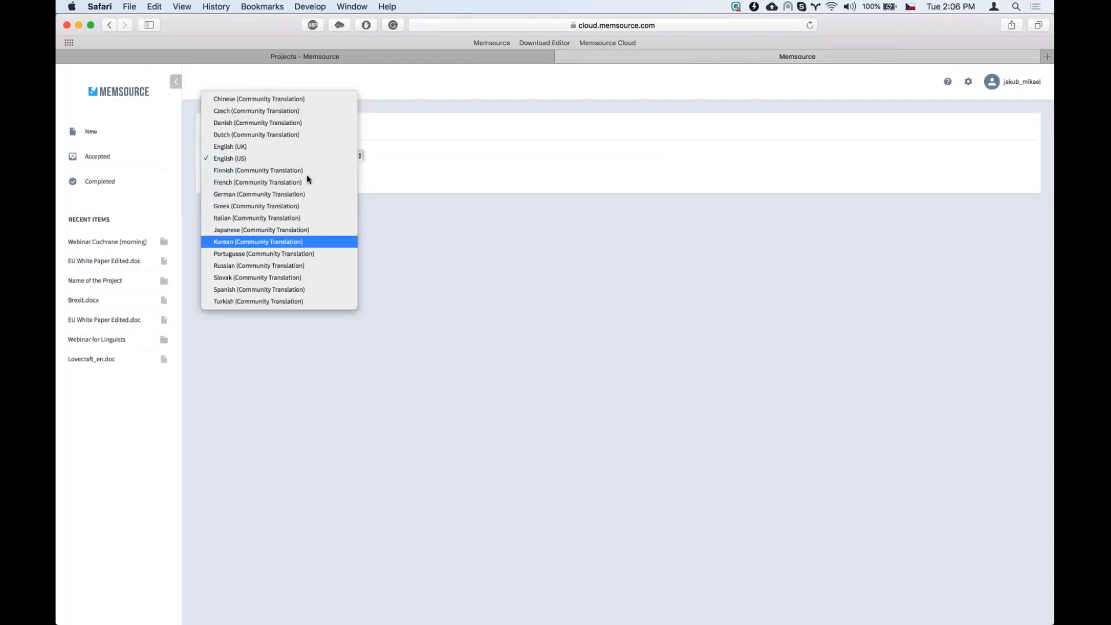
click(408, 267)
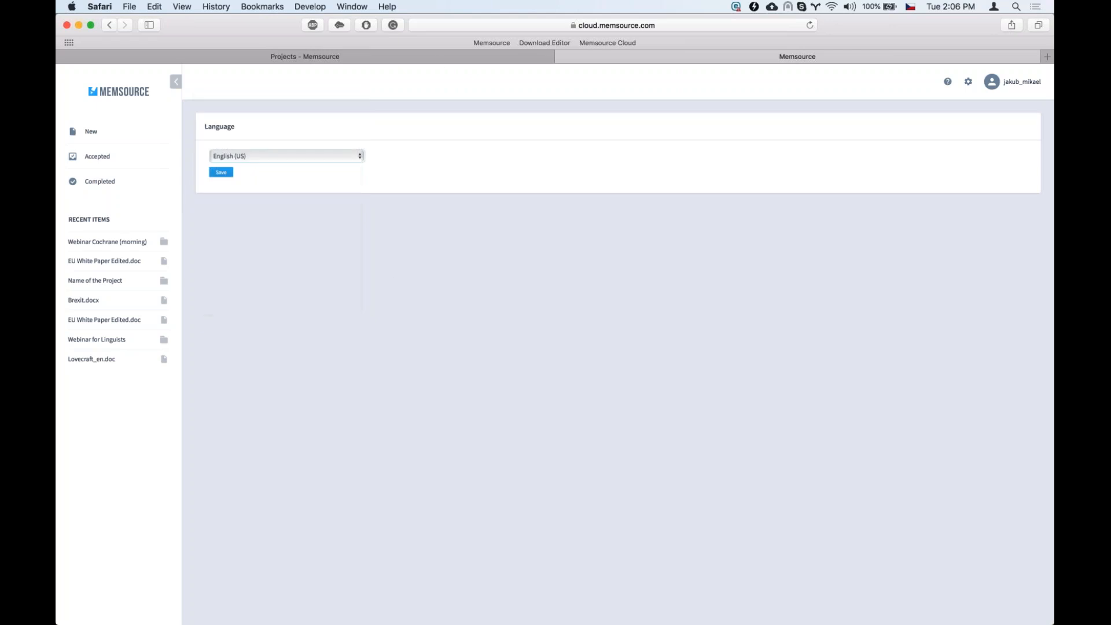
click(112, 26)
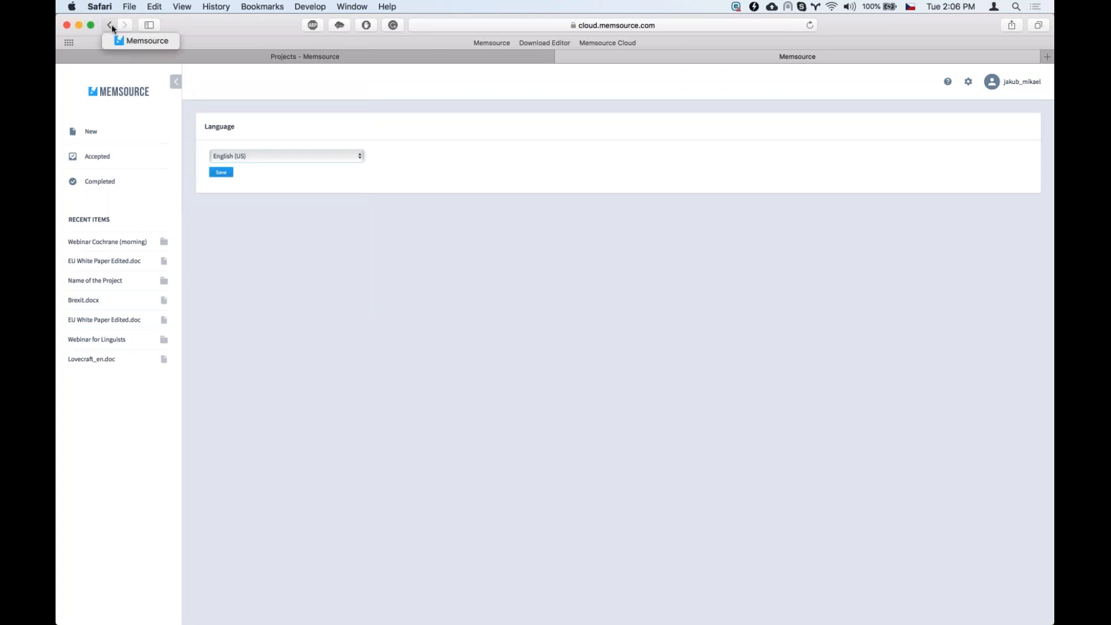
click(112, 26)
click(112, 26)
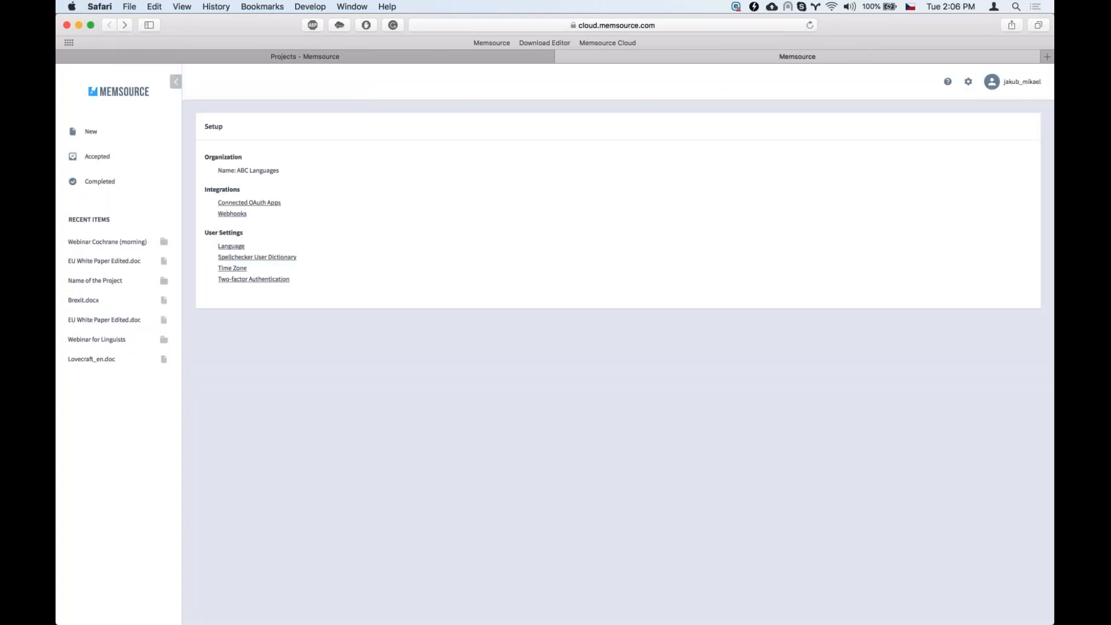
click(232, 269)
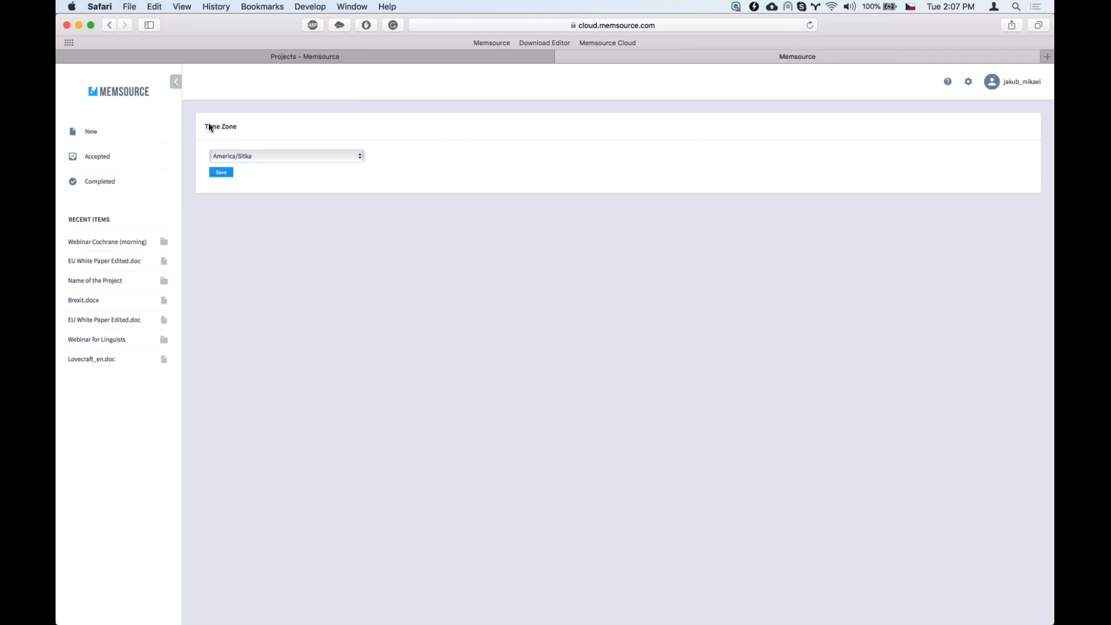
Review the System Status page, including past incidents and web app response time, and return to the new projects list
click(947, 82)
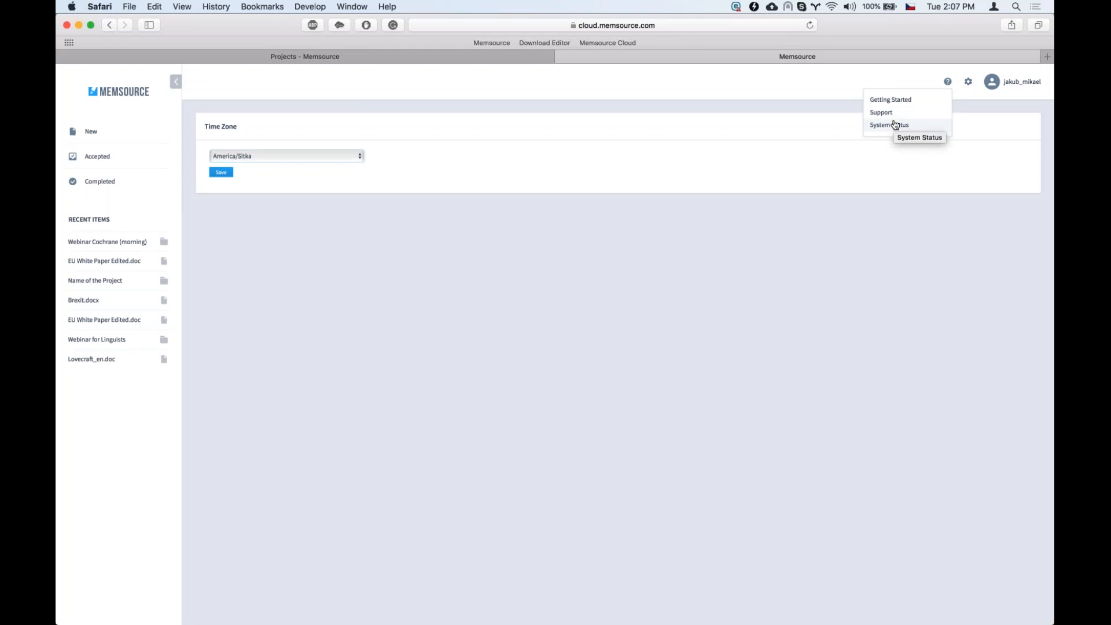
click(895, 125)
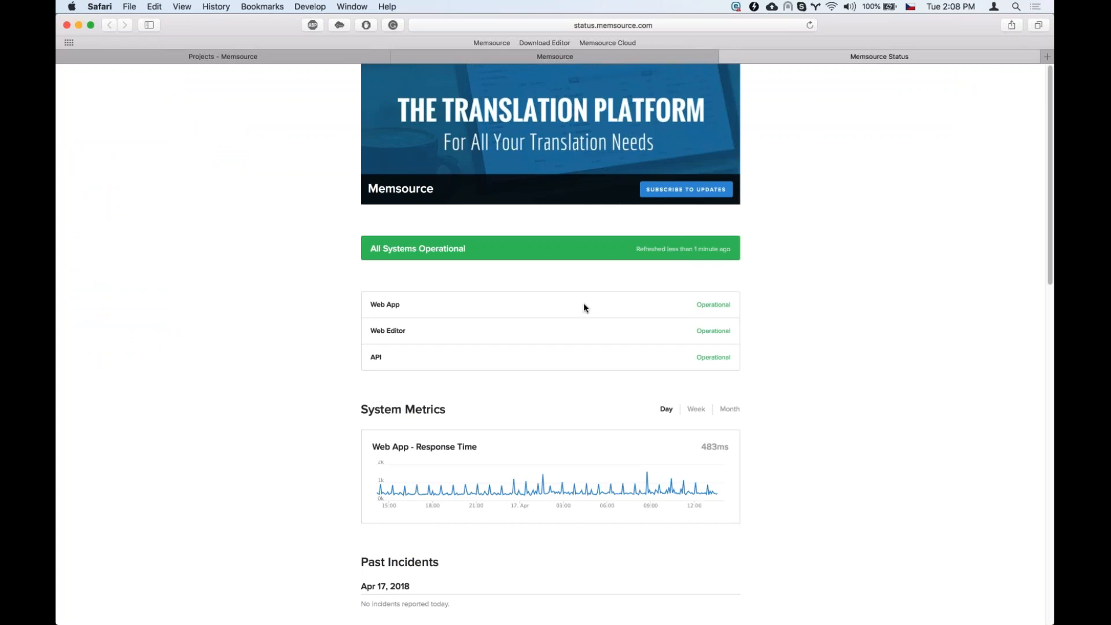
scroll(583, 304, down, 5)
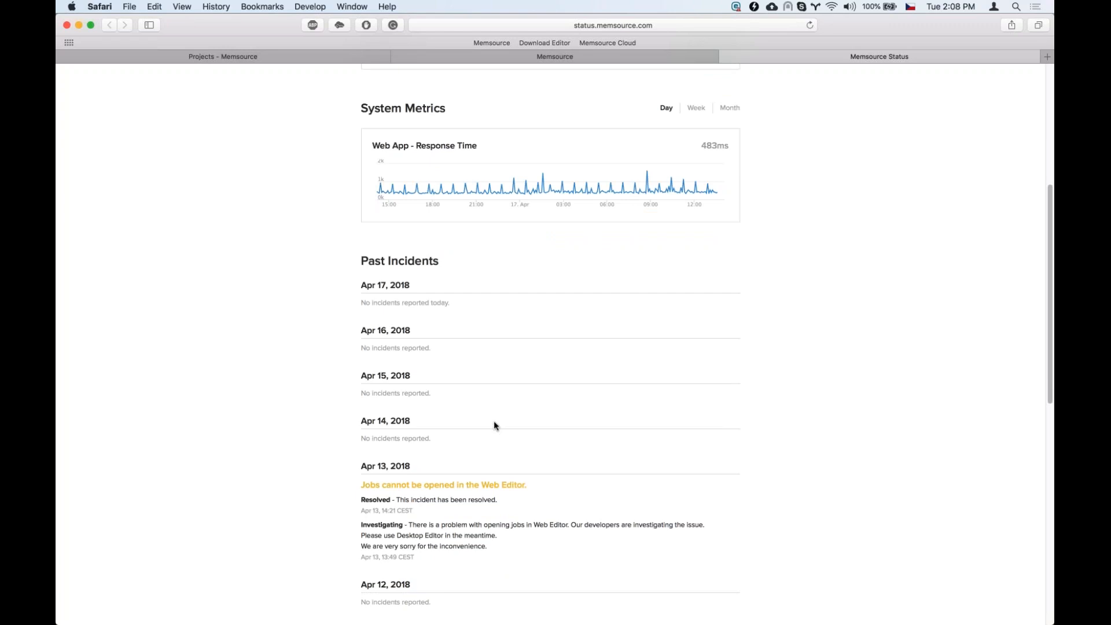
scroll(495, 424, up, 5)
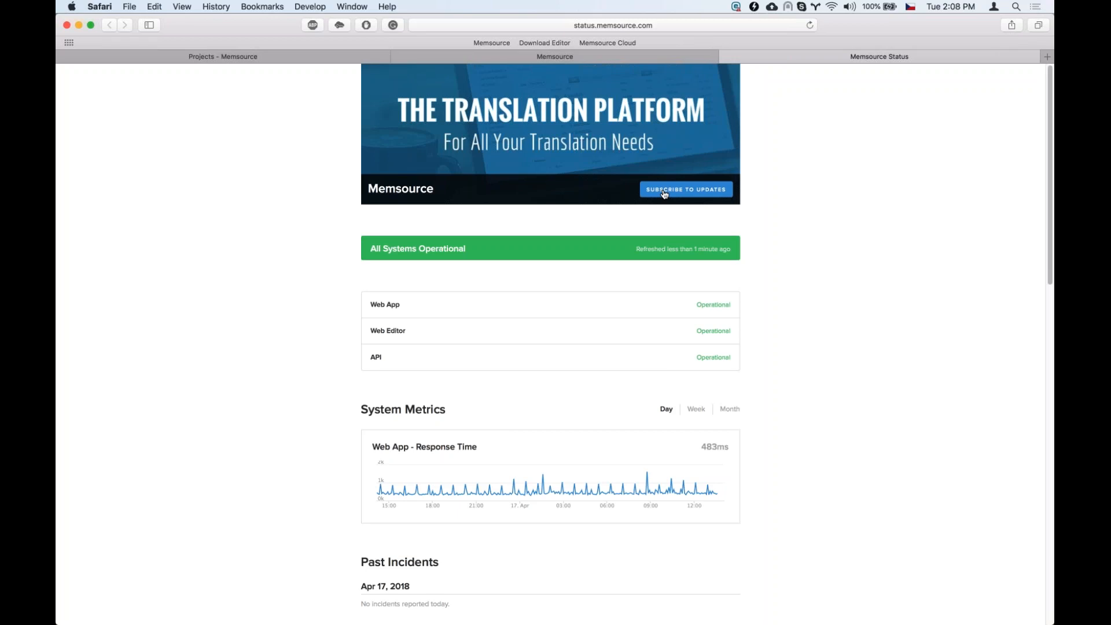
mouse_move(444, 489)
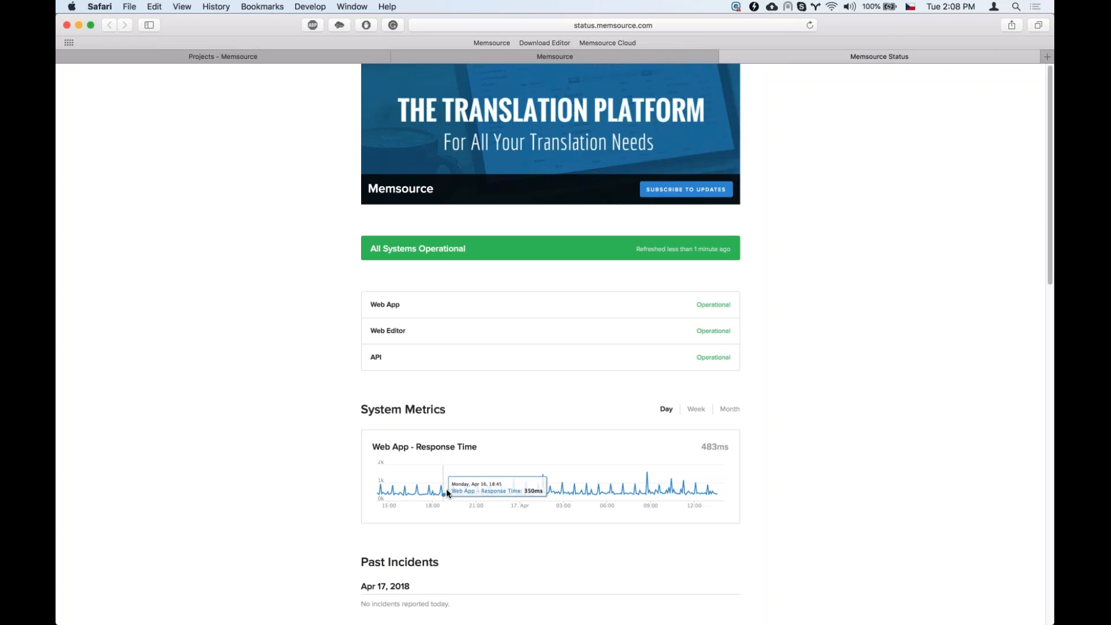
click(399, 57)
key(super+w)
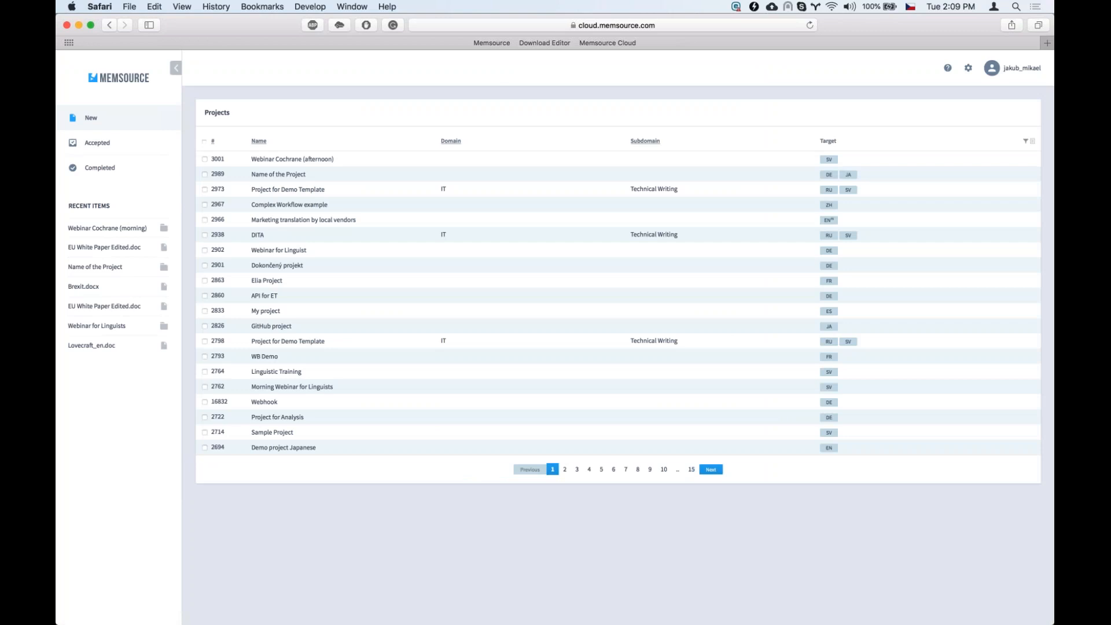
Open the Webinar Cochrane (afternoon) project and try to open its EU White Paper Edited.doc job
key(super+Tab)
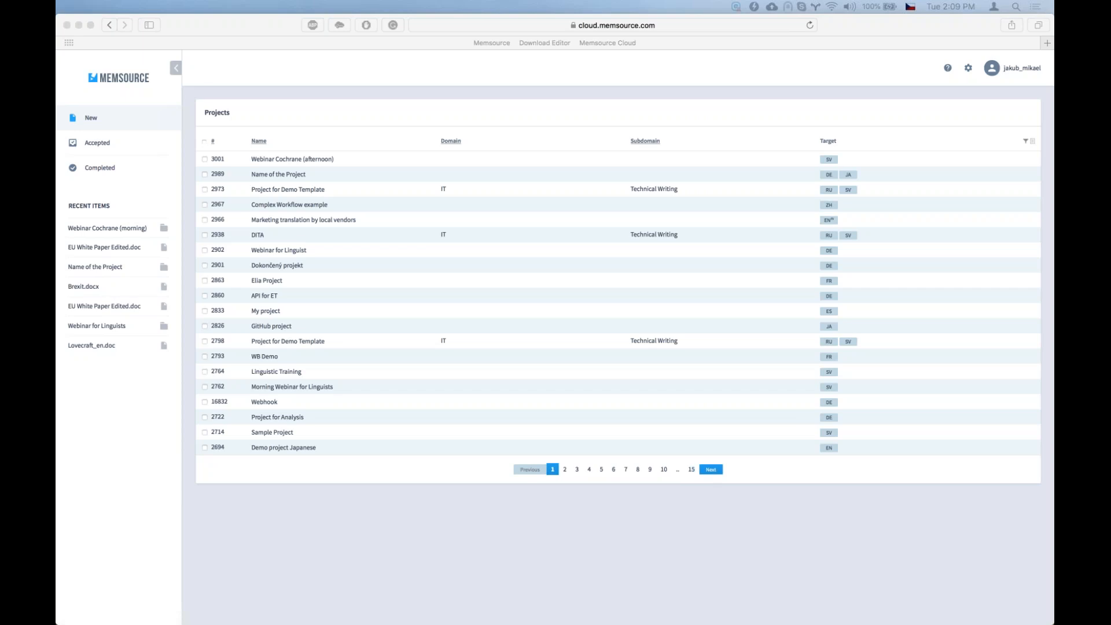
click(354, 112)
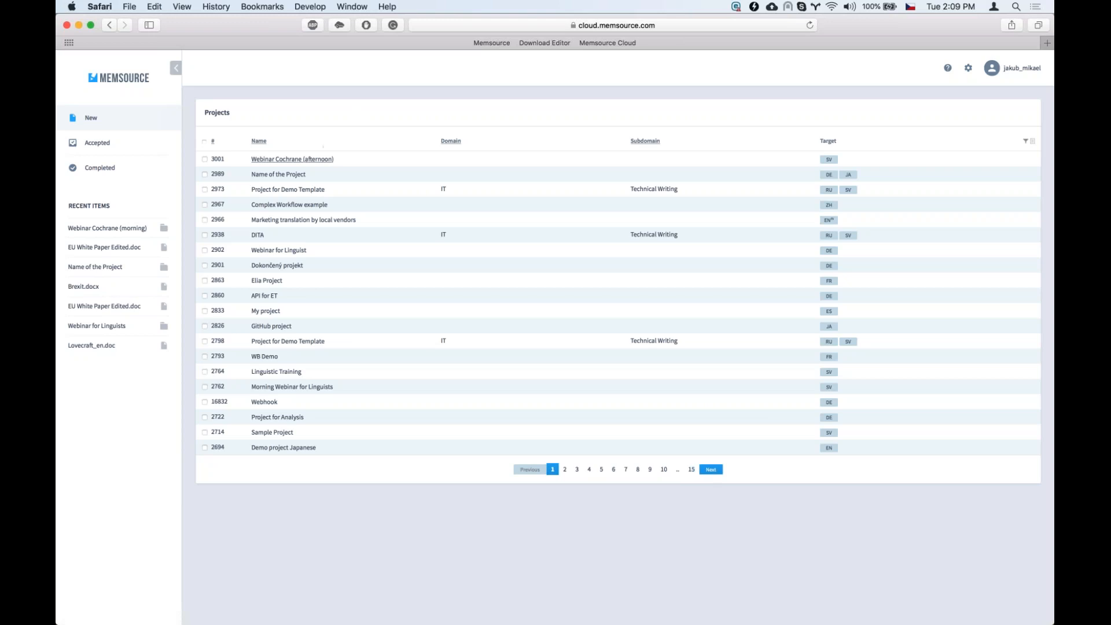
click(292, 159)
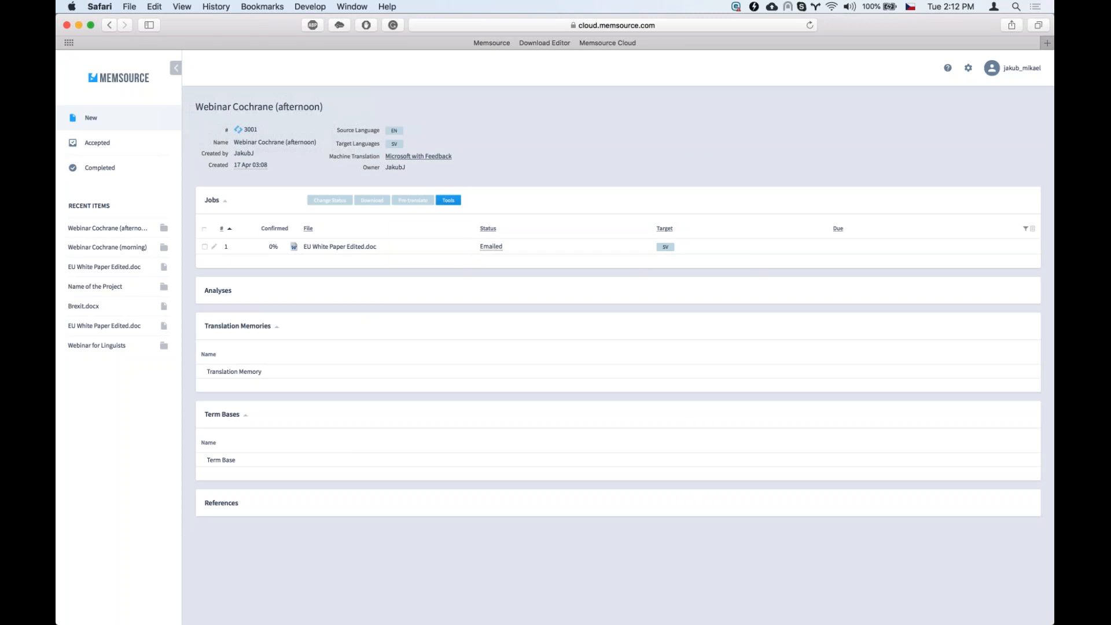
mouse_move(470, 249)
click(340, 247)
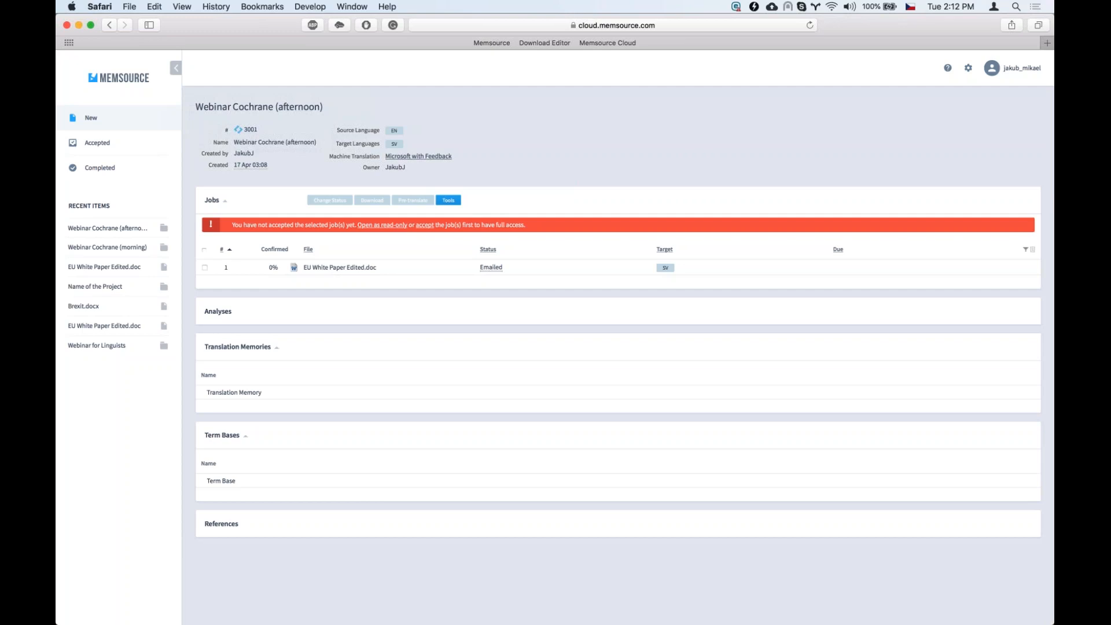
Change the status of the EU White Paper Edited.doc job to Accepted by Linguist and save it
click(436, 267)
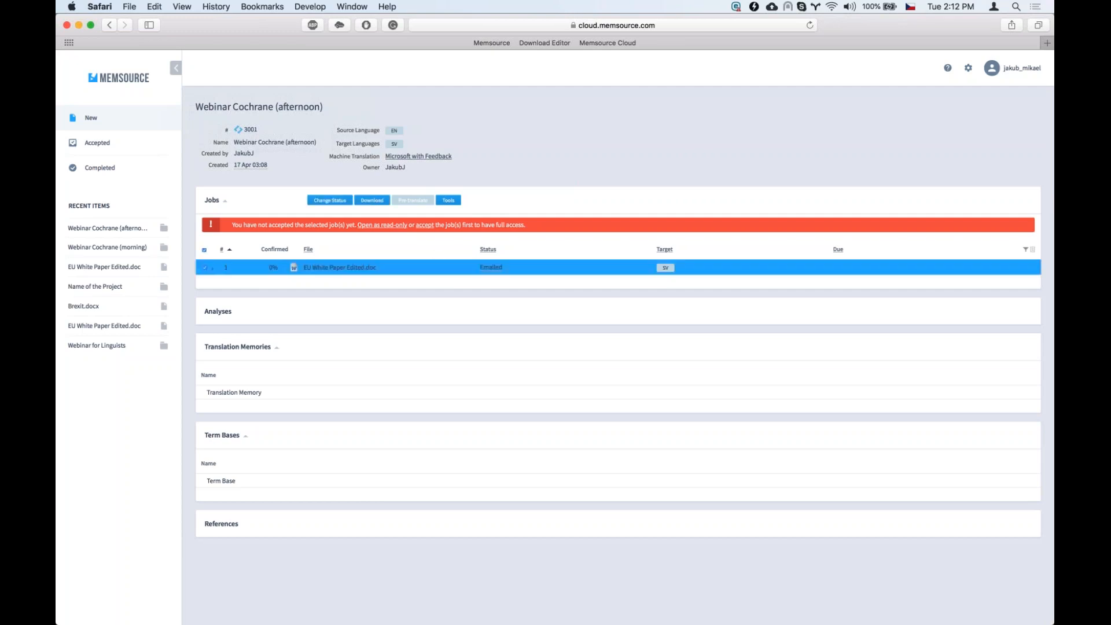
click(328, 201)
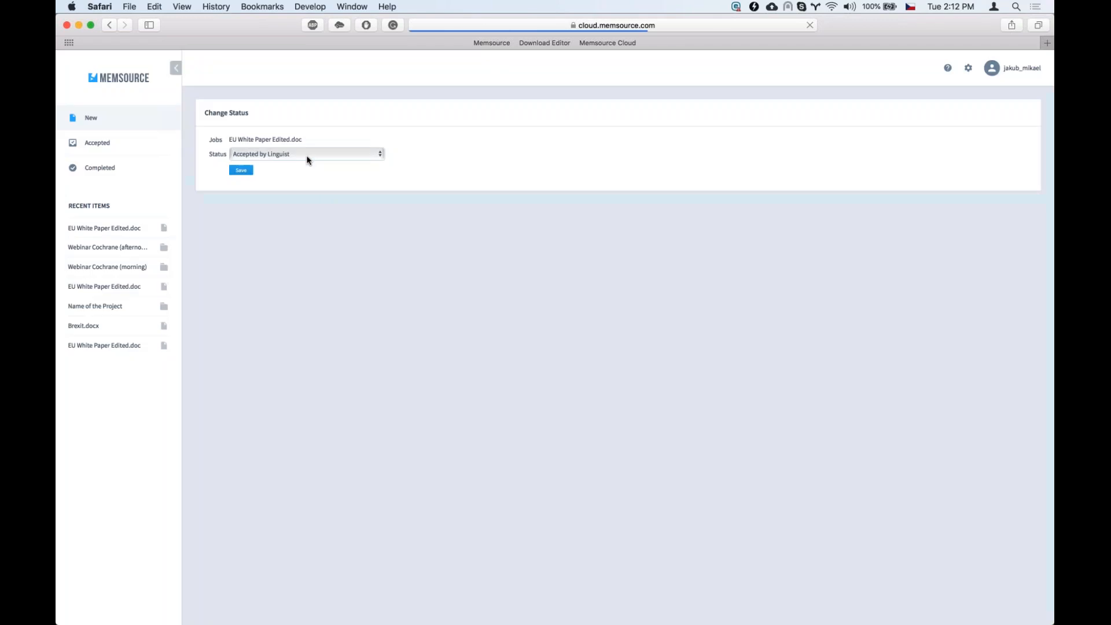
click(241, 170)
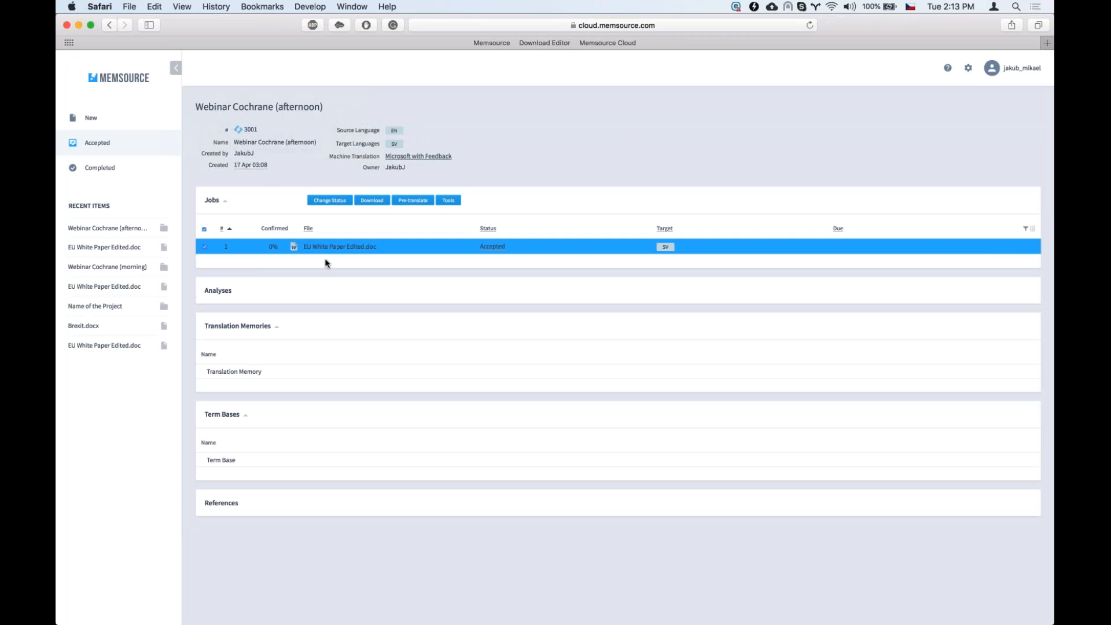
Open EU White Paper Edited.doc in the Web Editor and insert the 100 match "Vittpapper" as the translation of segment 1
click(340, 246)
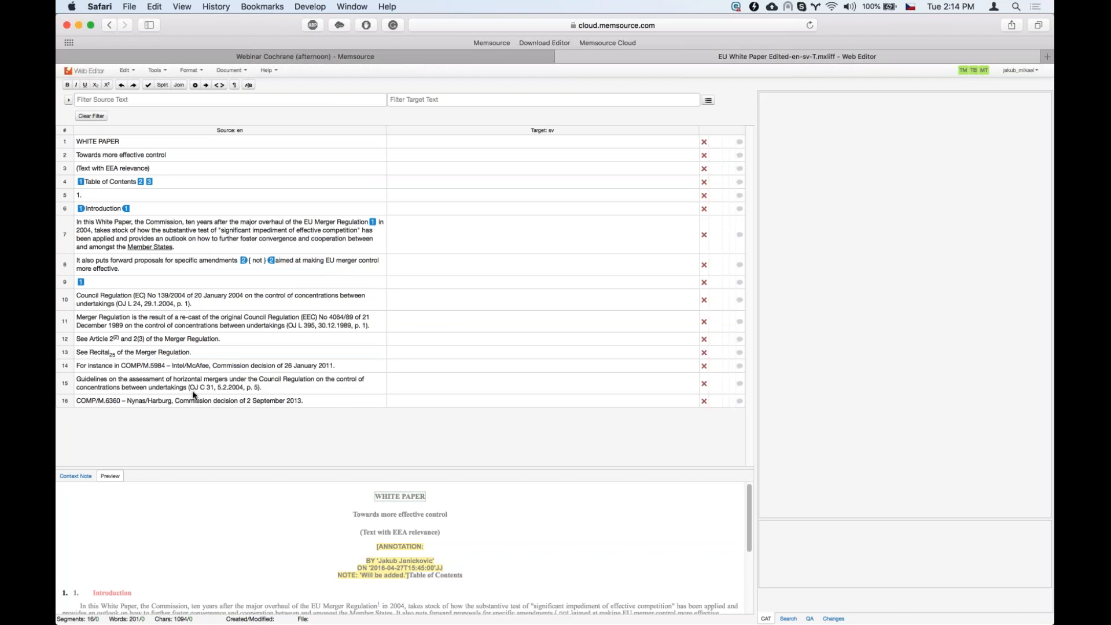
click(63, 143)
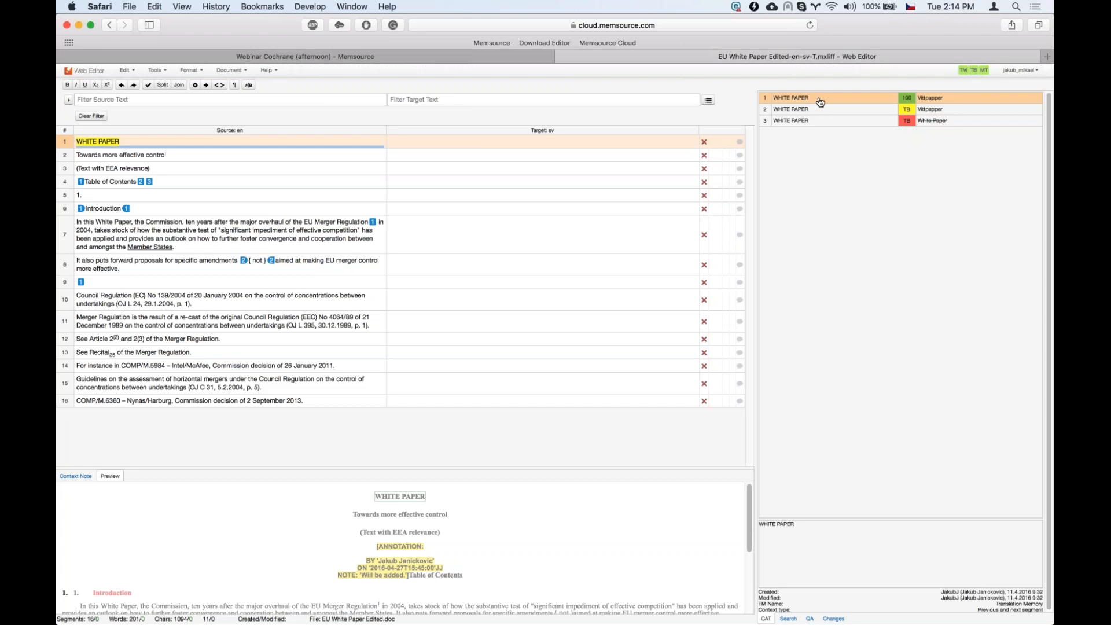
click(909, 99)
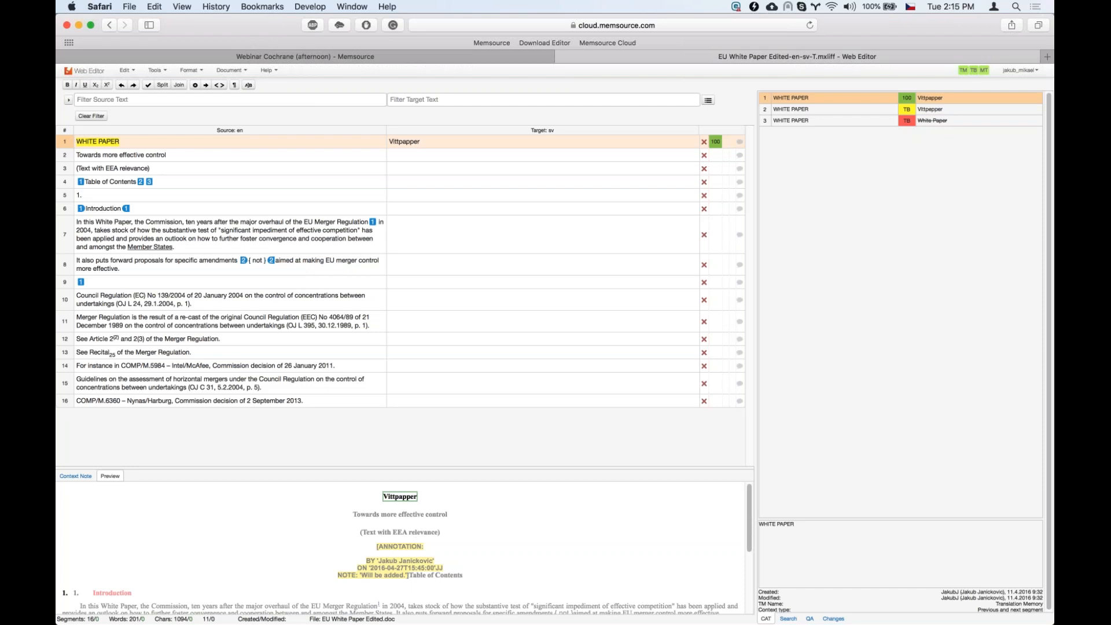
Look through the document preview below the segments and the preview option among the editor's tools
scroll(416, 527, down, 3)
scroll(415, 528, down, 4)
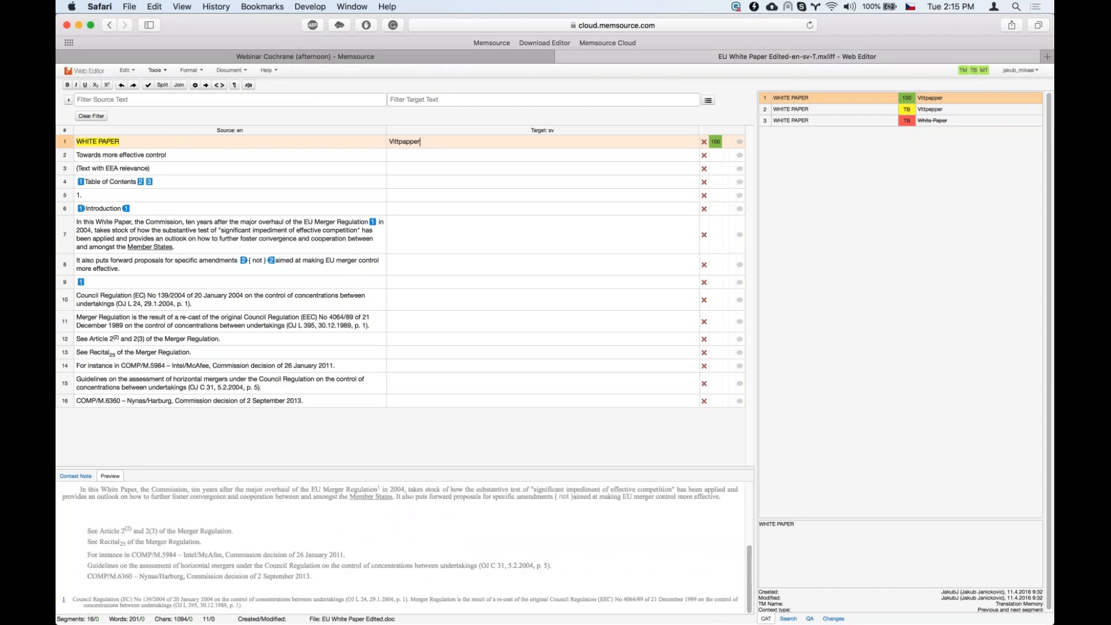
click(155, 71)
mouse_move(174, 171)
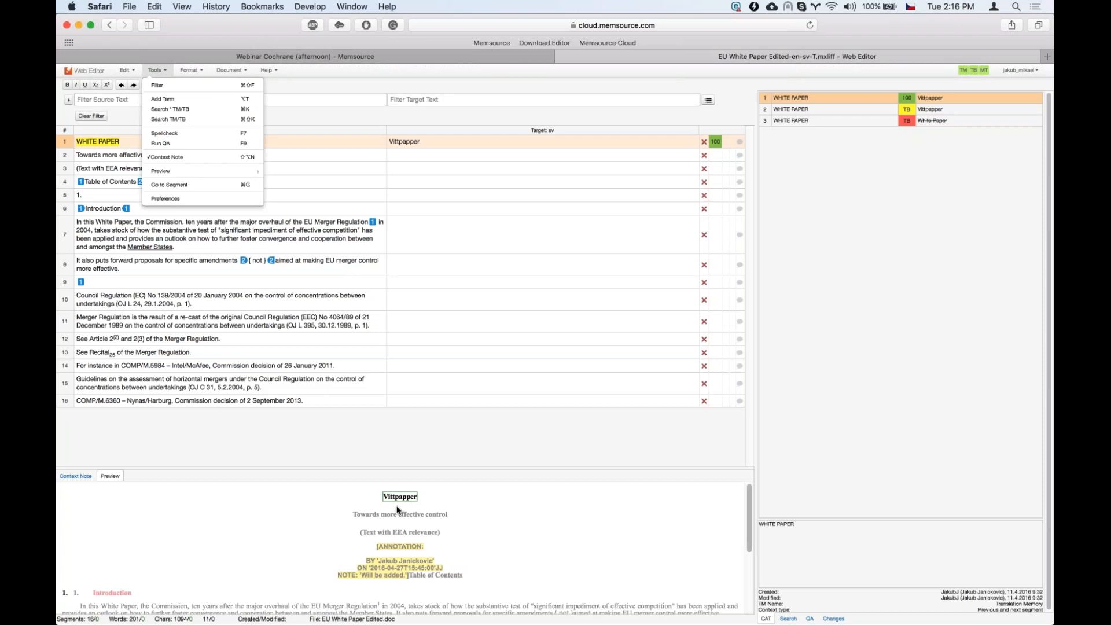
click(457, 144)
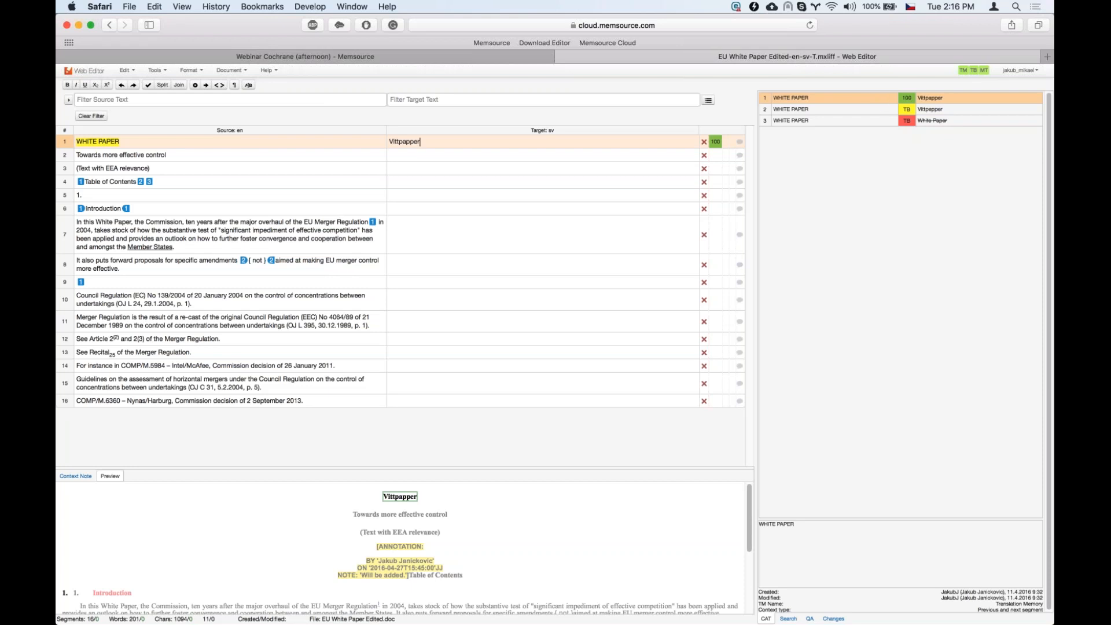
Go to segment 7, starting "In this White Paper, the Commission", and examine its translation memory and term base matches
key(ctrl+Return)
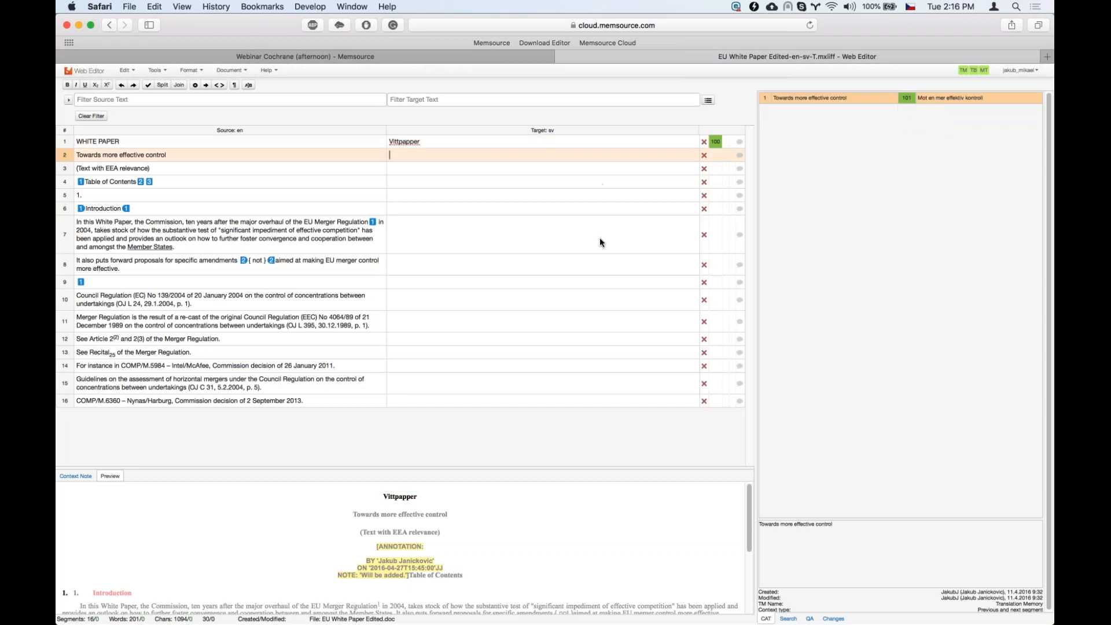
click(597, 209)
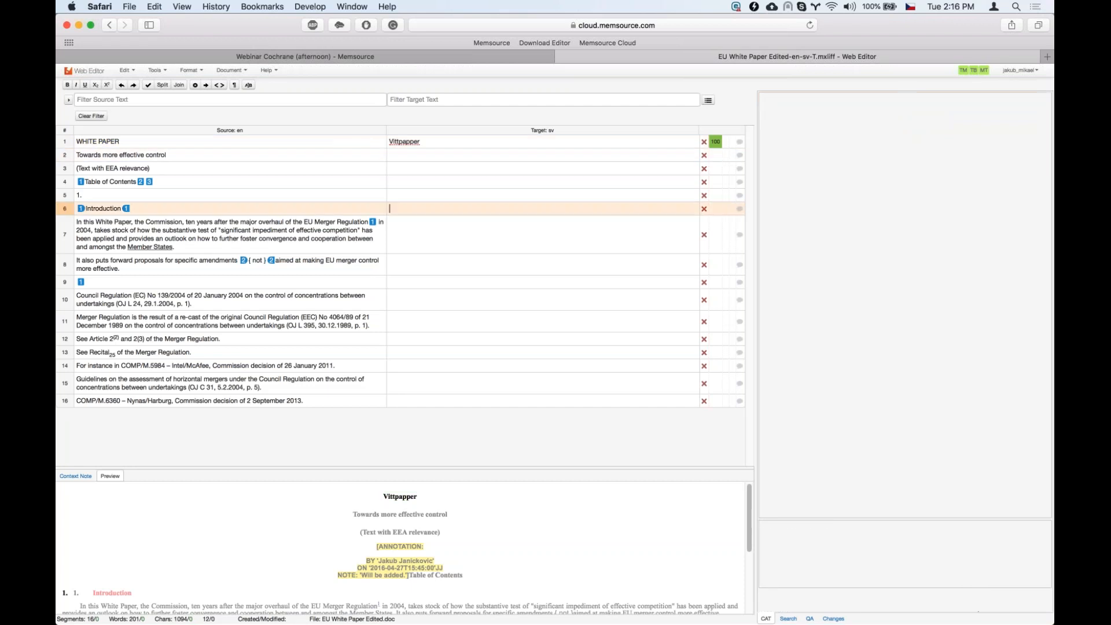
key(Down)
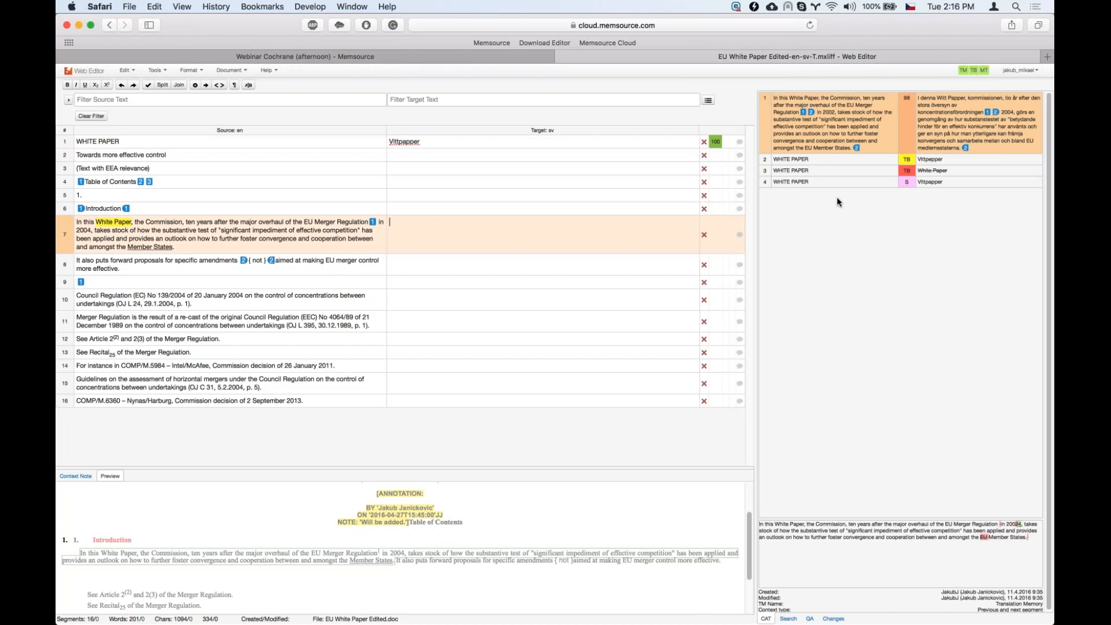
From segment 1, review the CAT preferences for jumping after confirmation and for pre-translation, and save them without changes
click(575, 145)
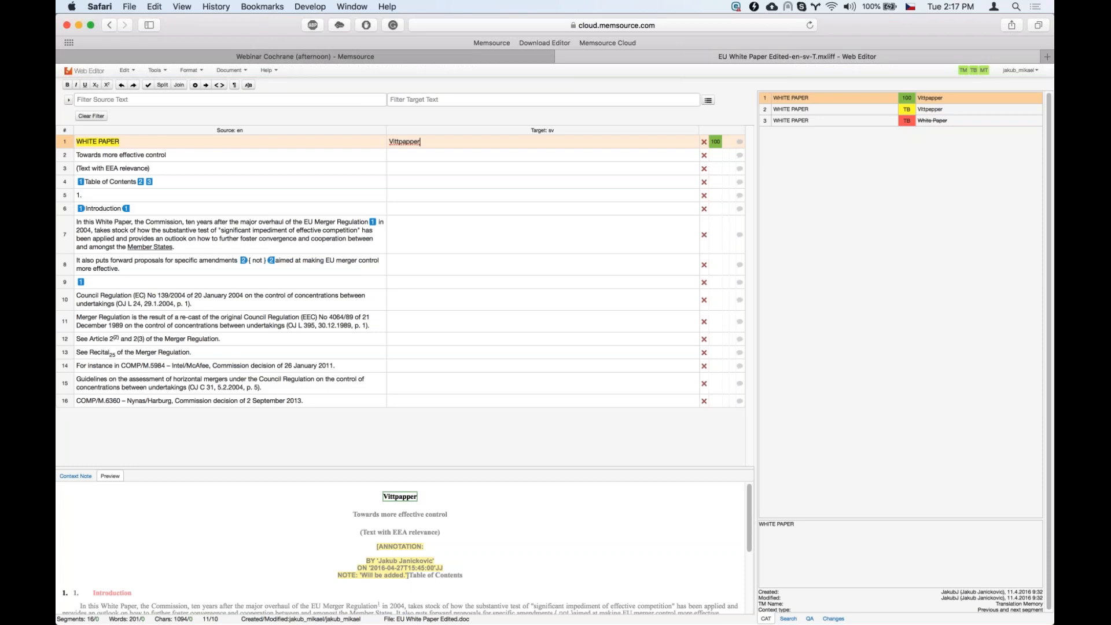
click(157, 70)
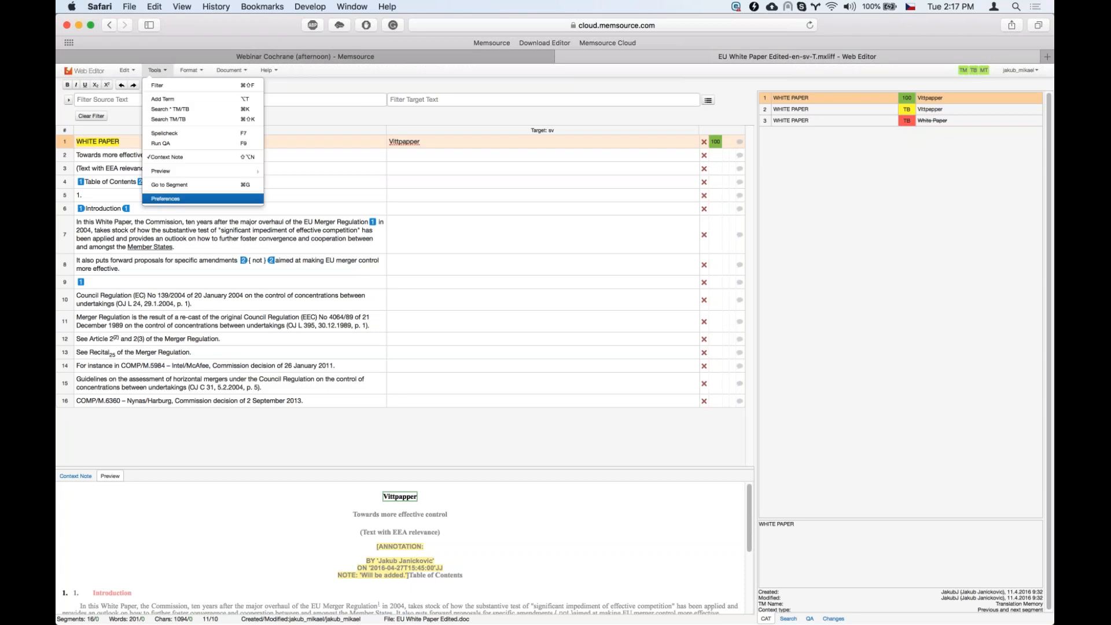
click(168, 198)
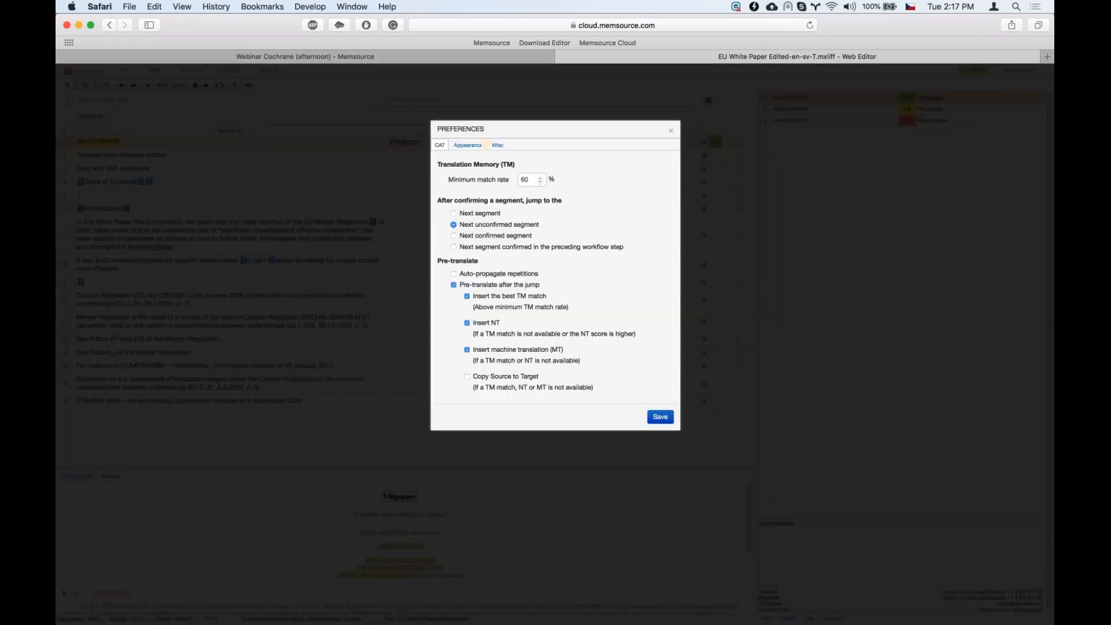
drag(571, 201, 438, 201)
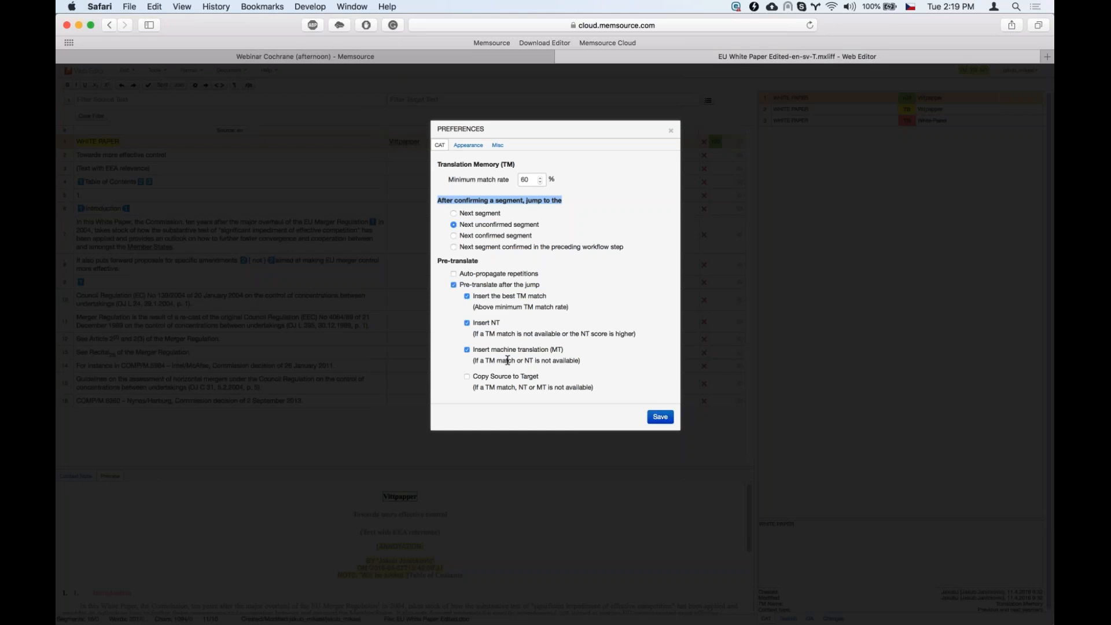
click(661, 418)
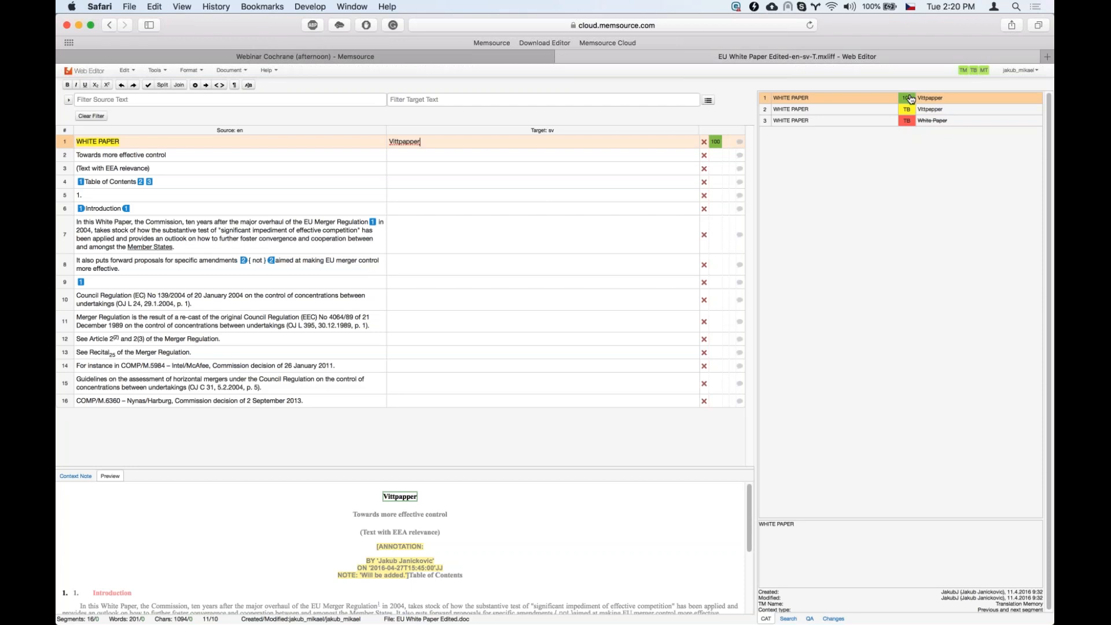
Look through the CAT Results commands and use CAT Results Insert to place the selected match "Vittpapper" in segment 1
click(128, 70)
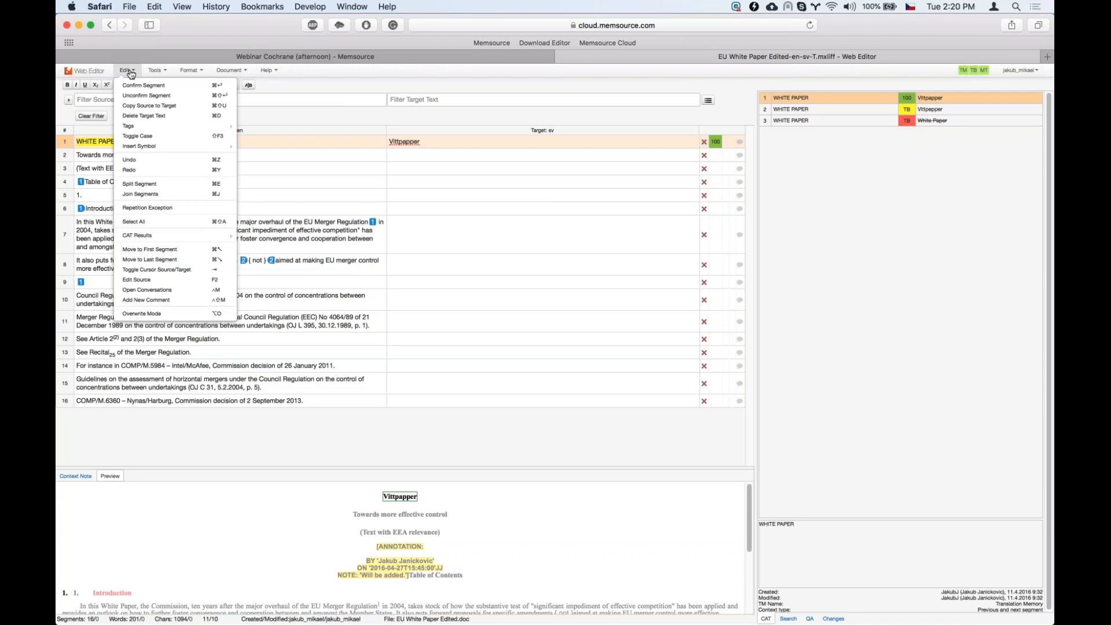
mouse_move(166, 238)
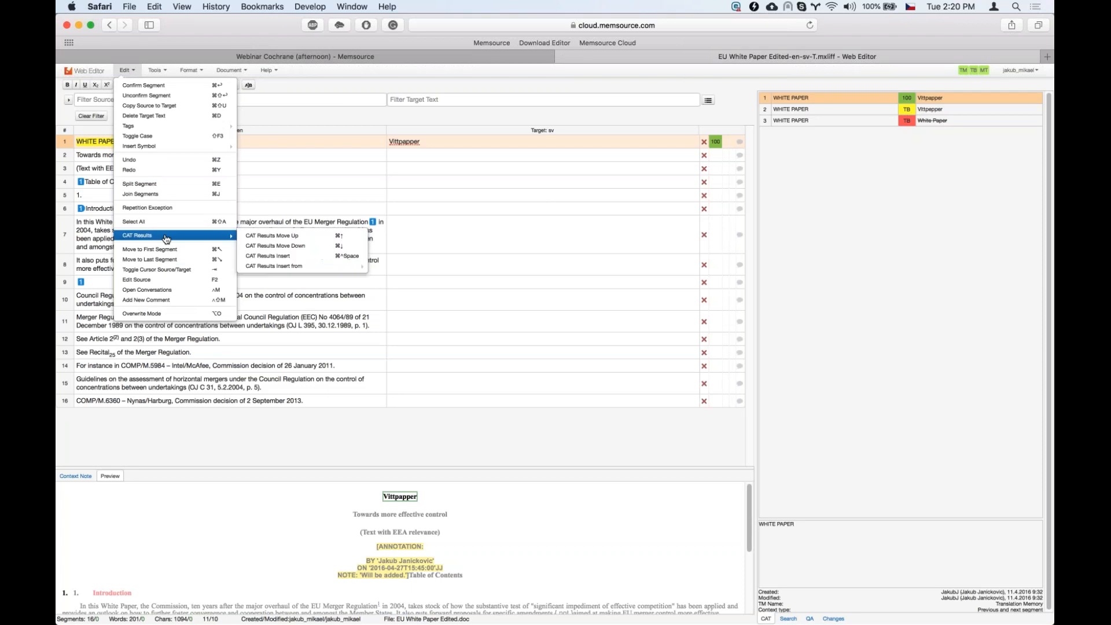
mouse_move(290, 266)
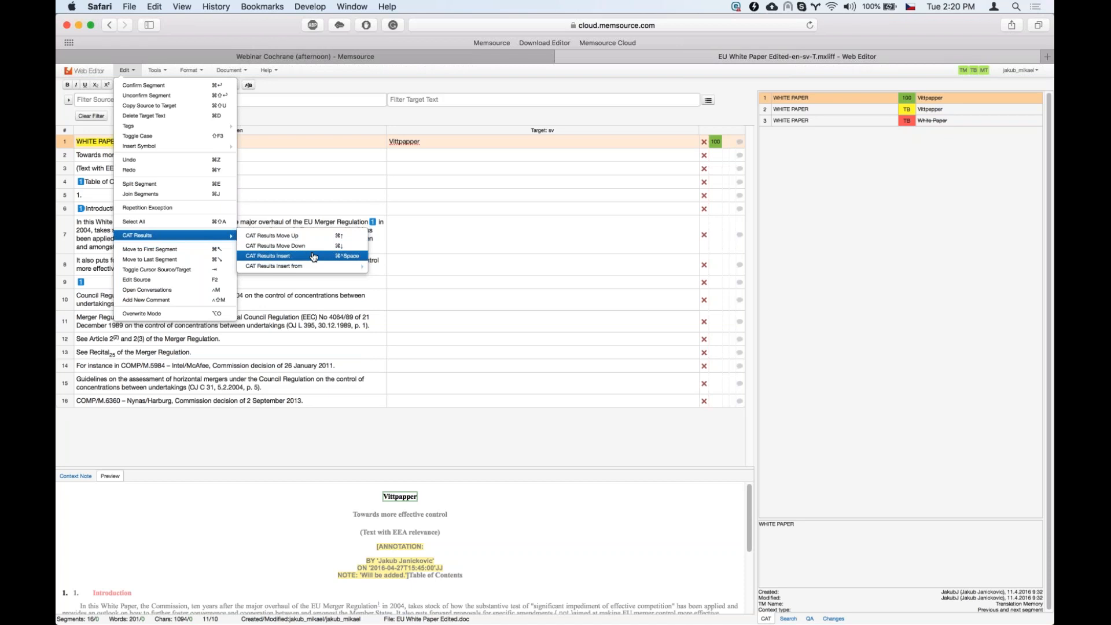
click(280, 259)
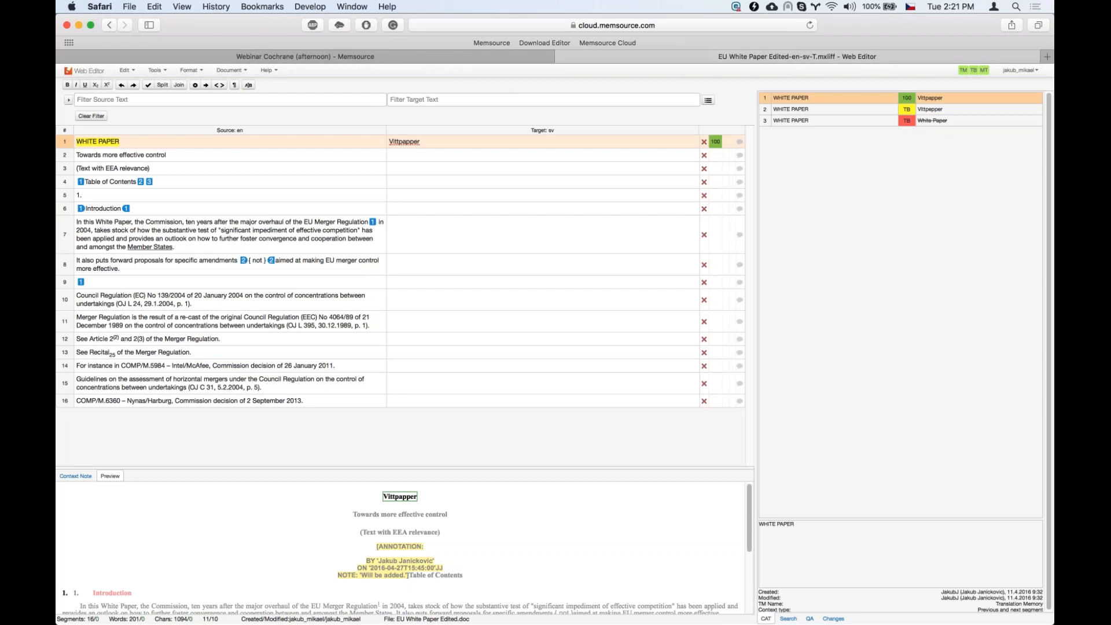
Visit segment 7, return to segment 1 and step down to segment 13, examining which matches each segment offers
click(414, 234)
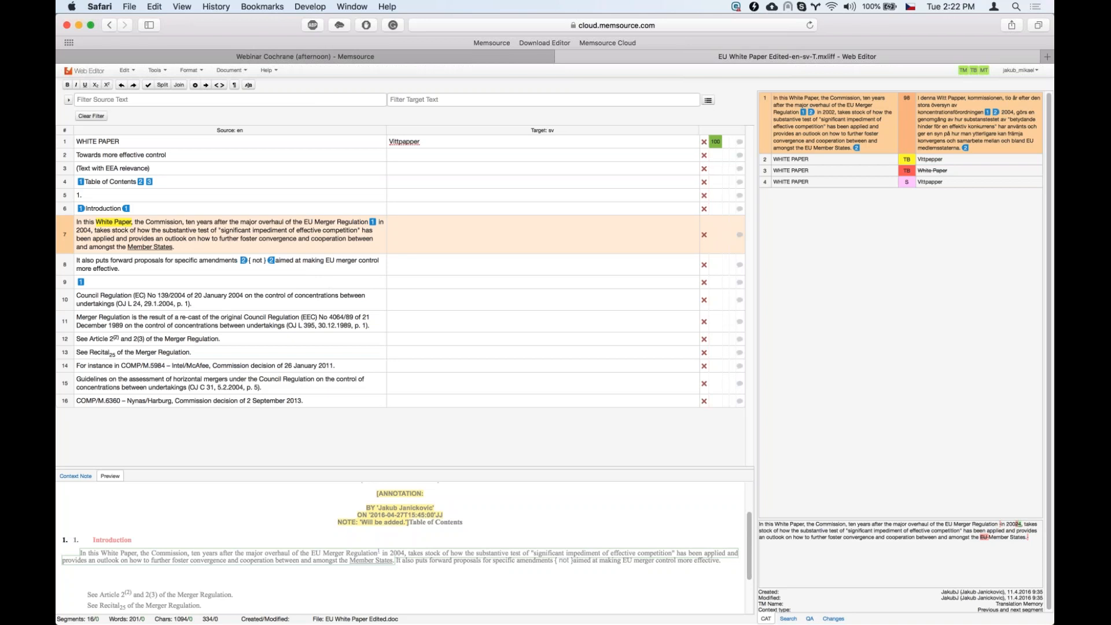
click(420, 142)
key(Down)
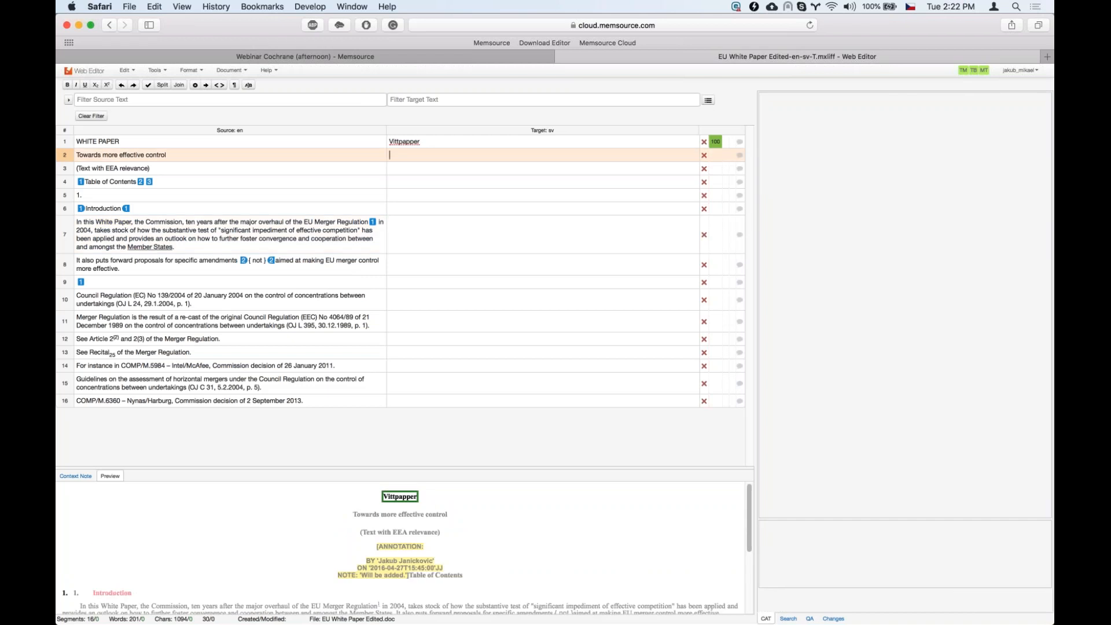
key(Down)
key(Down)
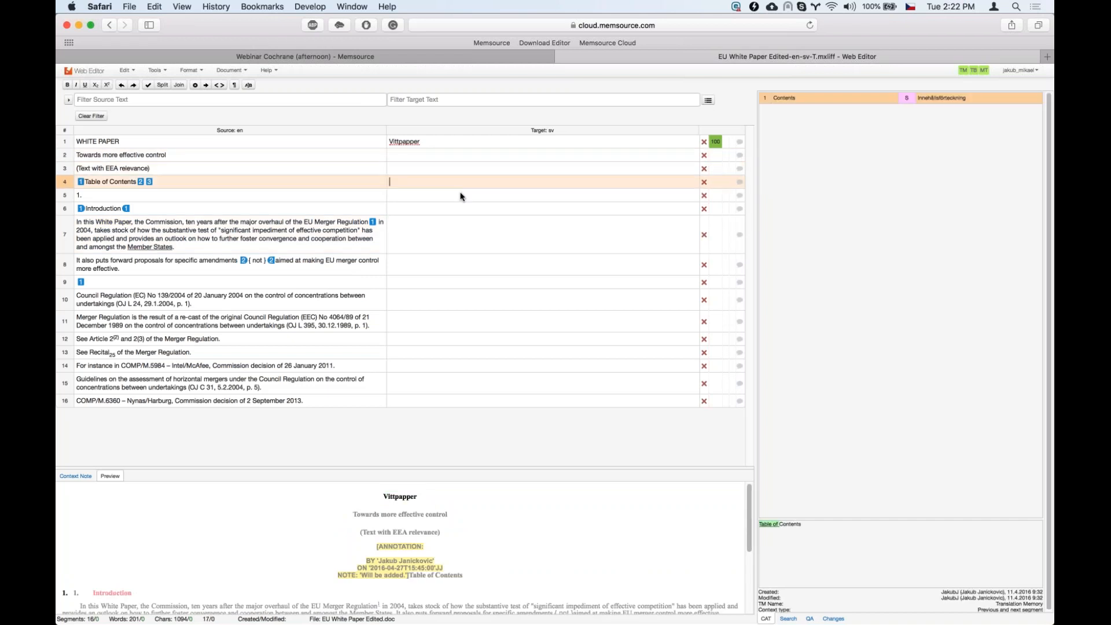
key(Down)
key(Down)
key(Down)
key(Down)
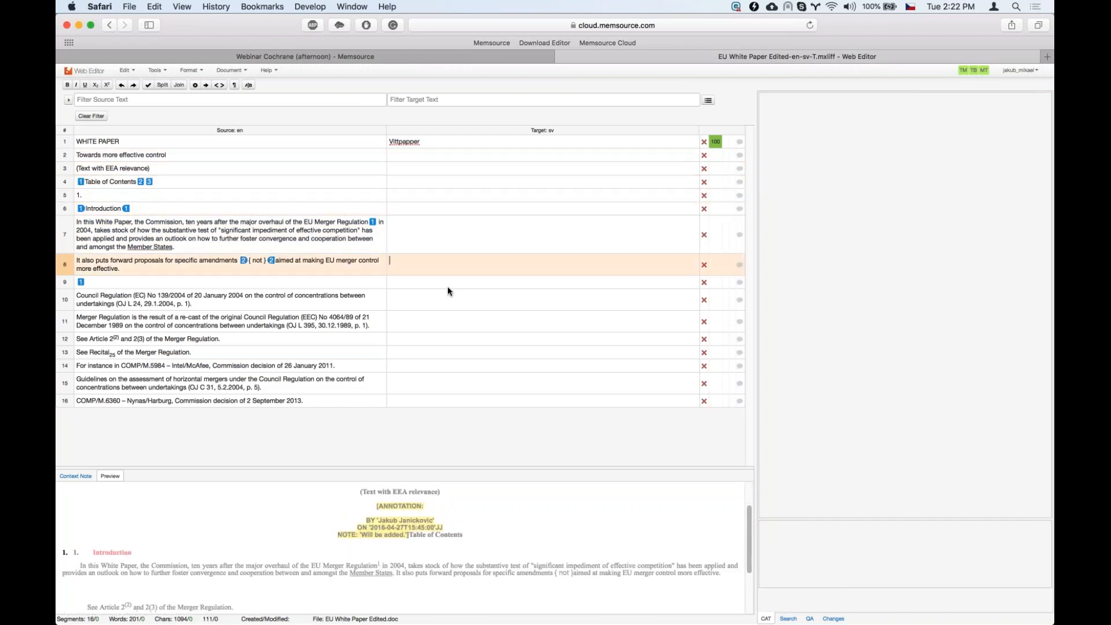
click(447, 286)
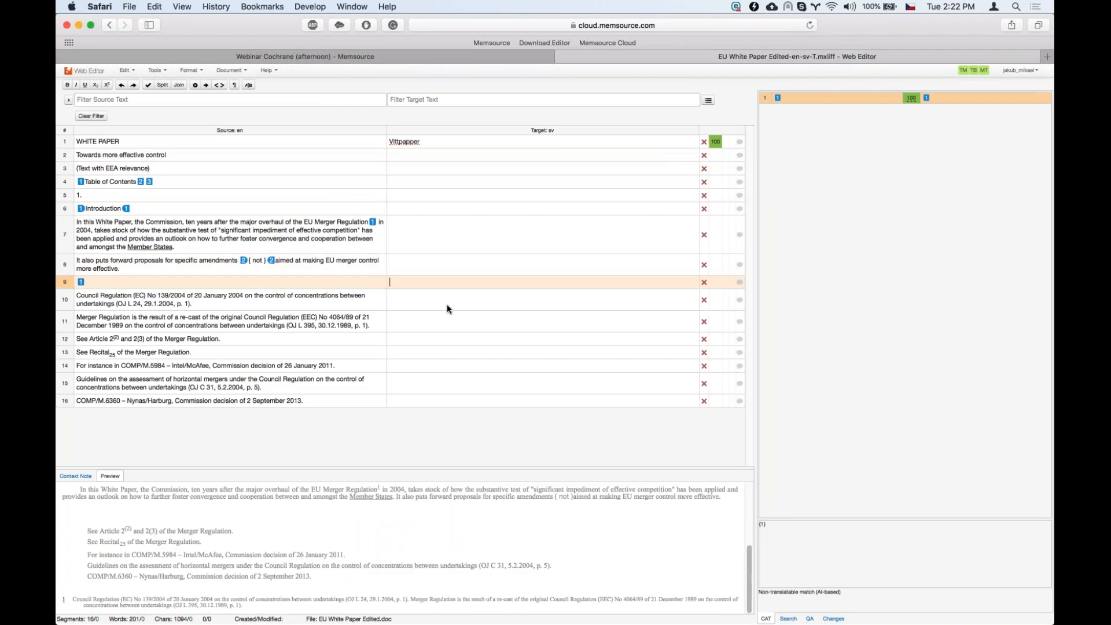
key(Down)
key(Down)
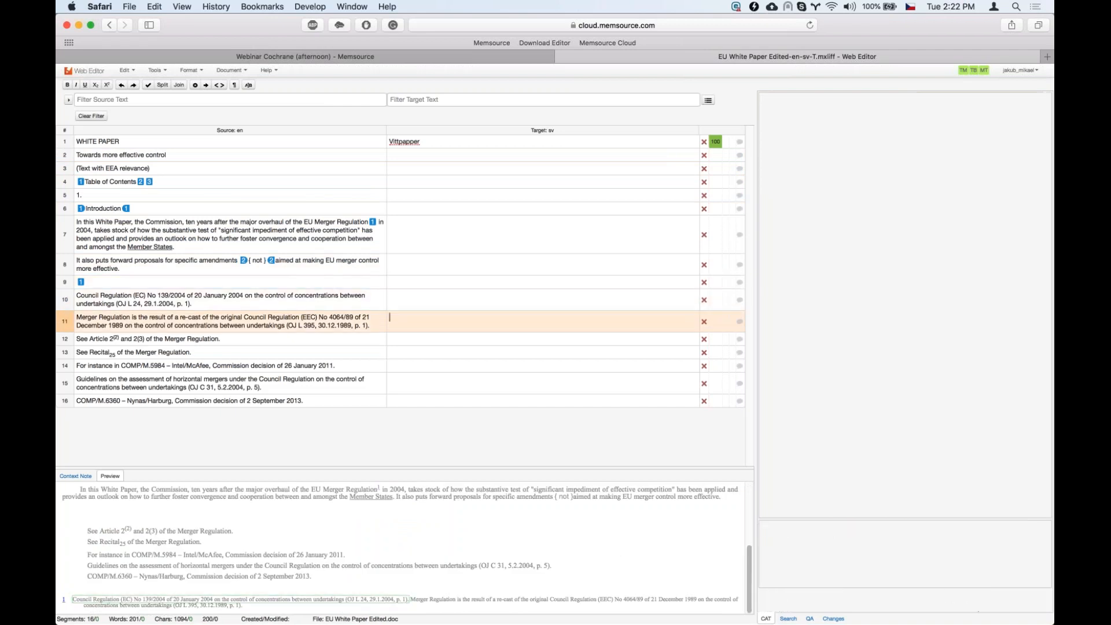
key(Down)
key(Down)
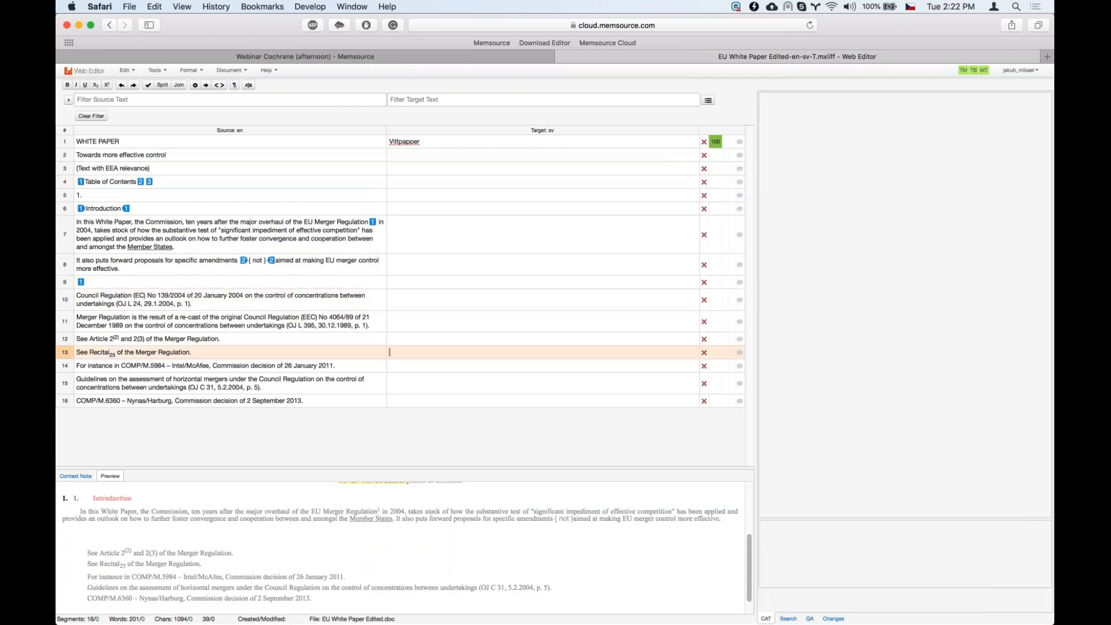
Confirm the translation of segment 1 and examine the match pre-translated into segment 2
click(440, 142)
key(ctrl+Return)
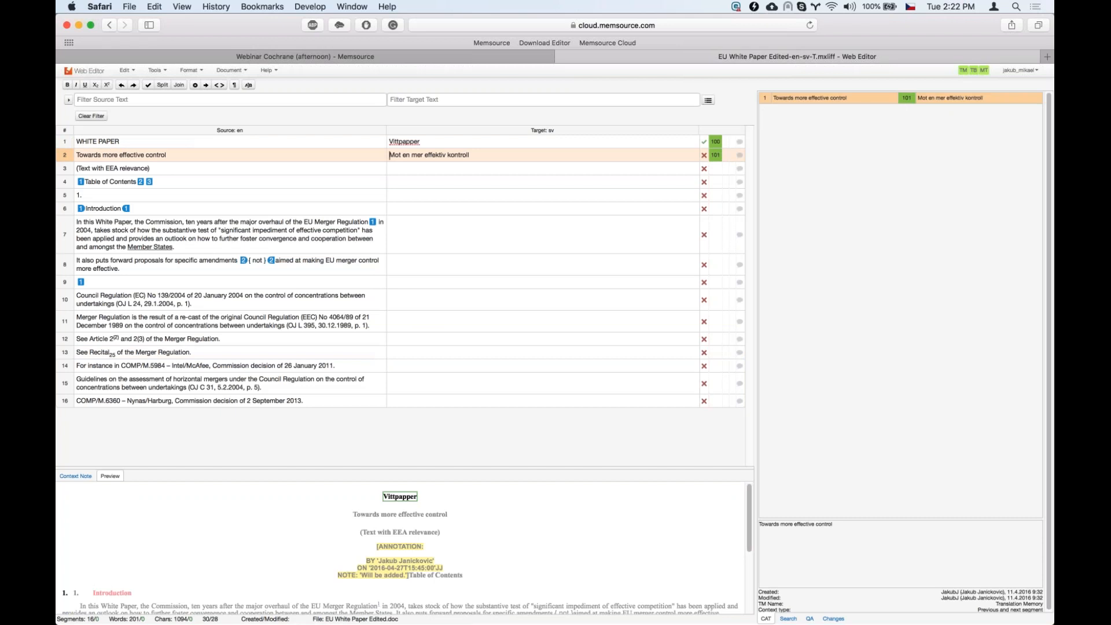
click(421, 142)
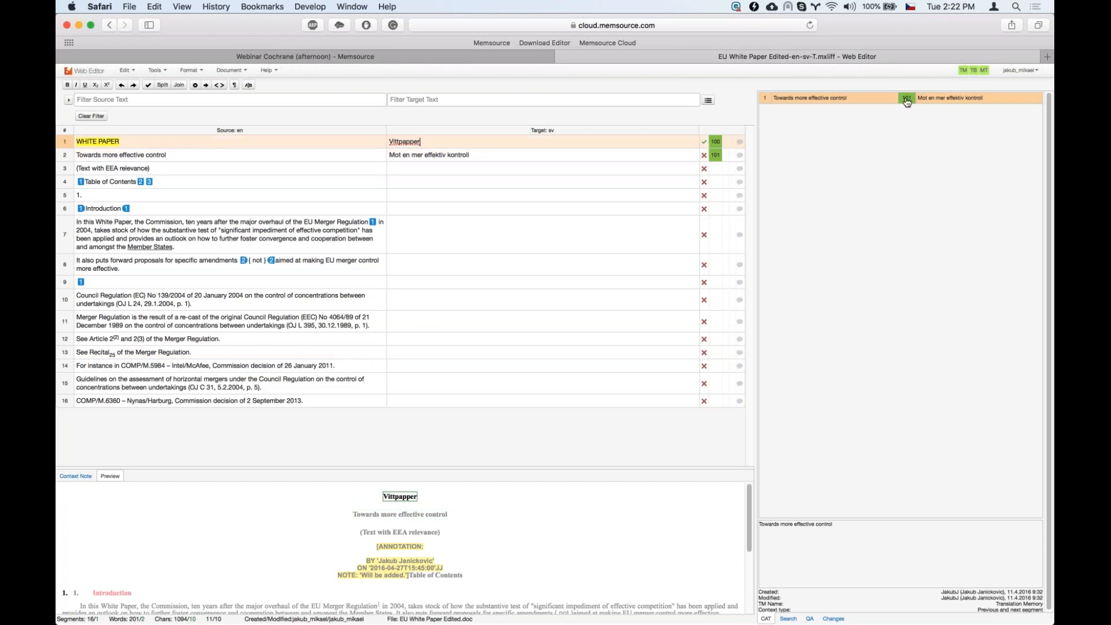
key(Down)
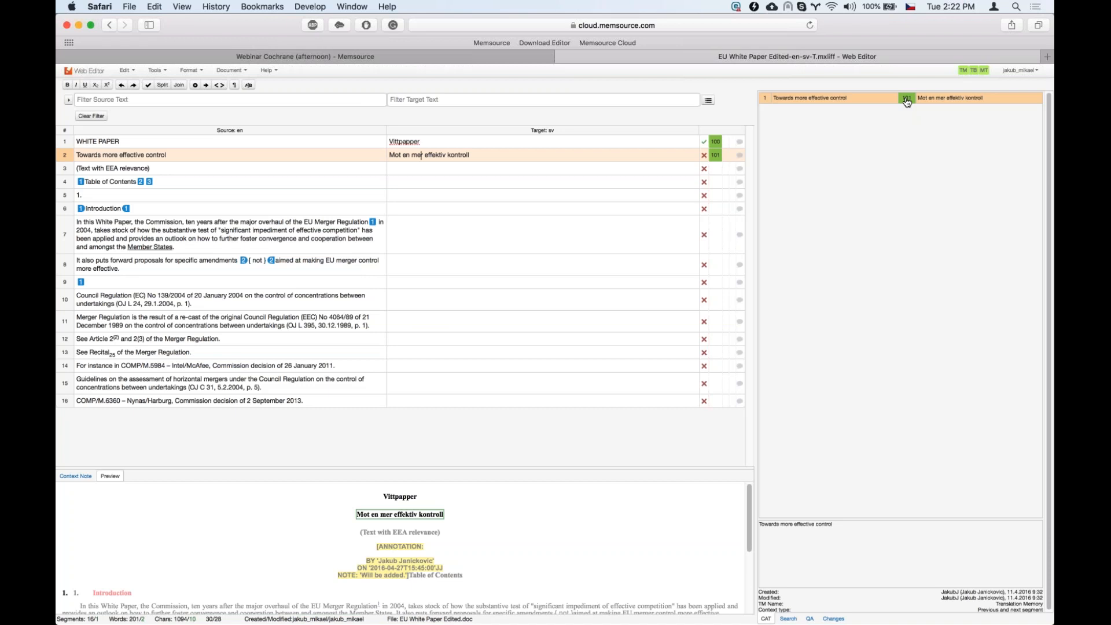
Return to segment 1 and examine its matches, including the details of the struck-through term base entry "White Paper"
click(120, 141)
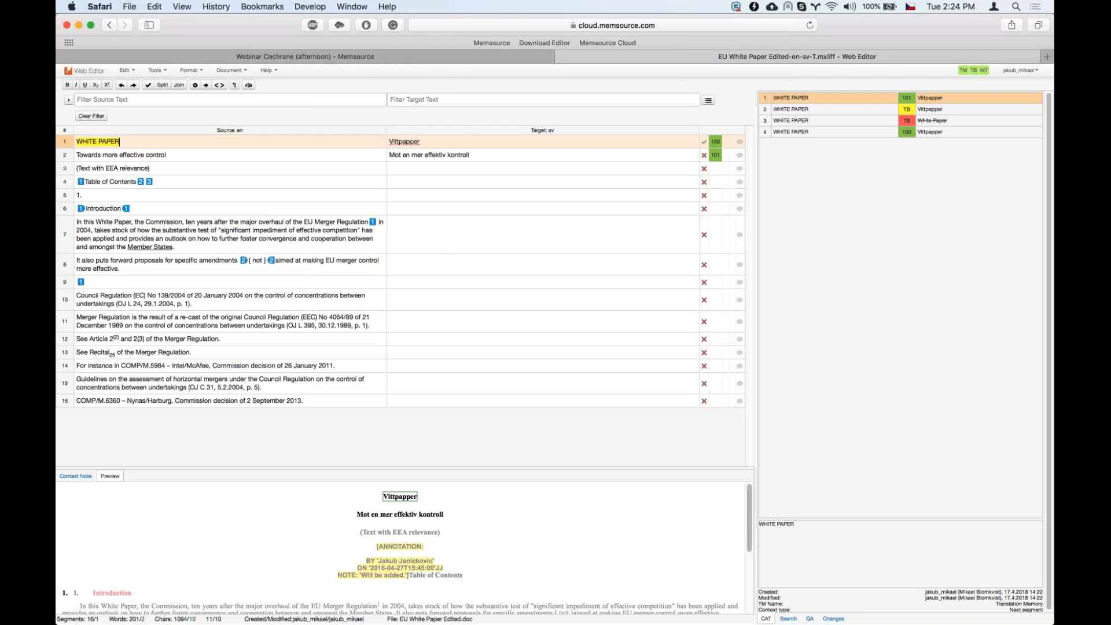
click(547, 142)
click(876, 125)
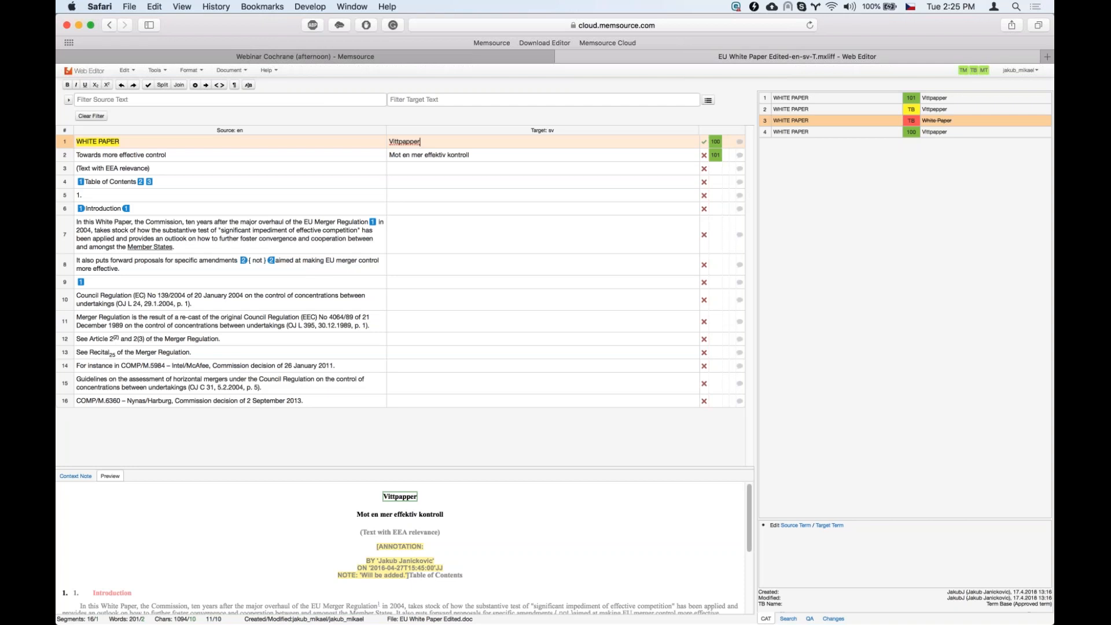
Confirm the pre-translated text of segments 2 and 3
click(469, 155)
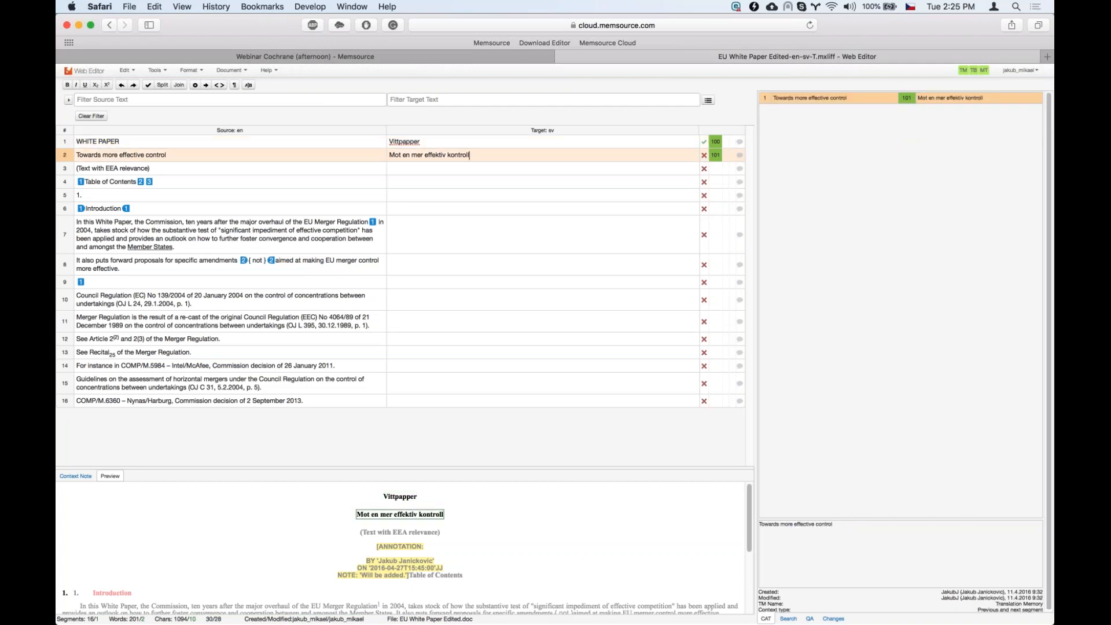
key(ctrl+Return)
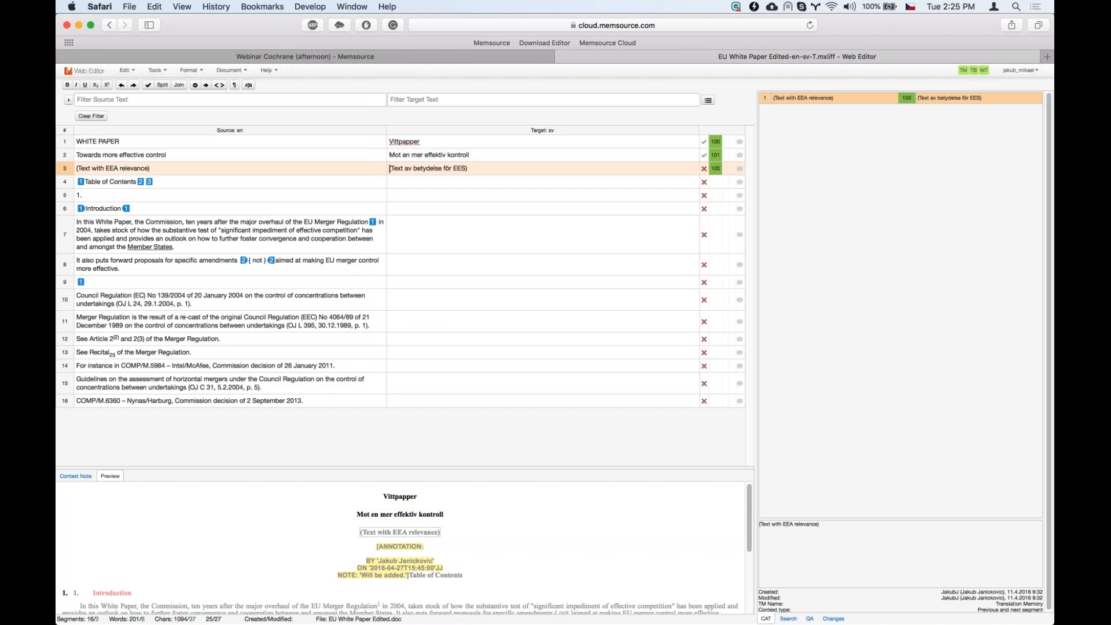
key(ctrl+Return)
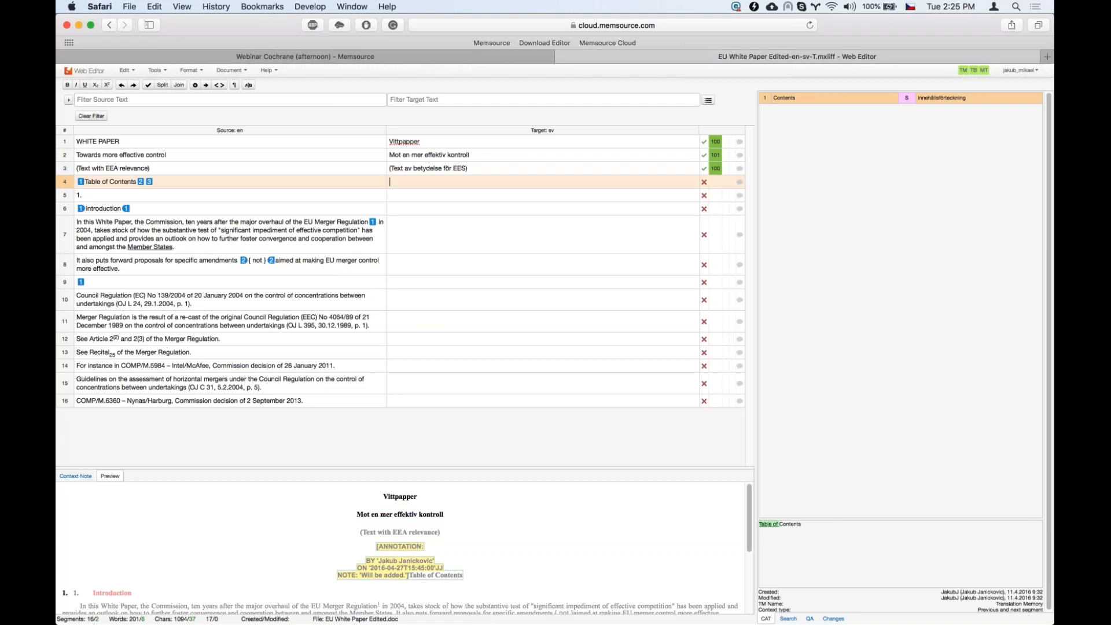
Copy the source "Table of Contents" with its tags into the target of segment 4, confirm it and revisit the segment
key(ctrl+Insert)
key(ctrl+Return)
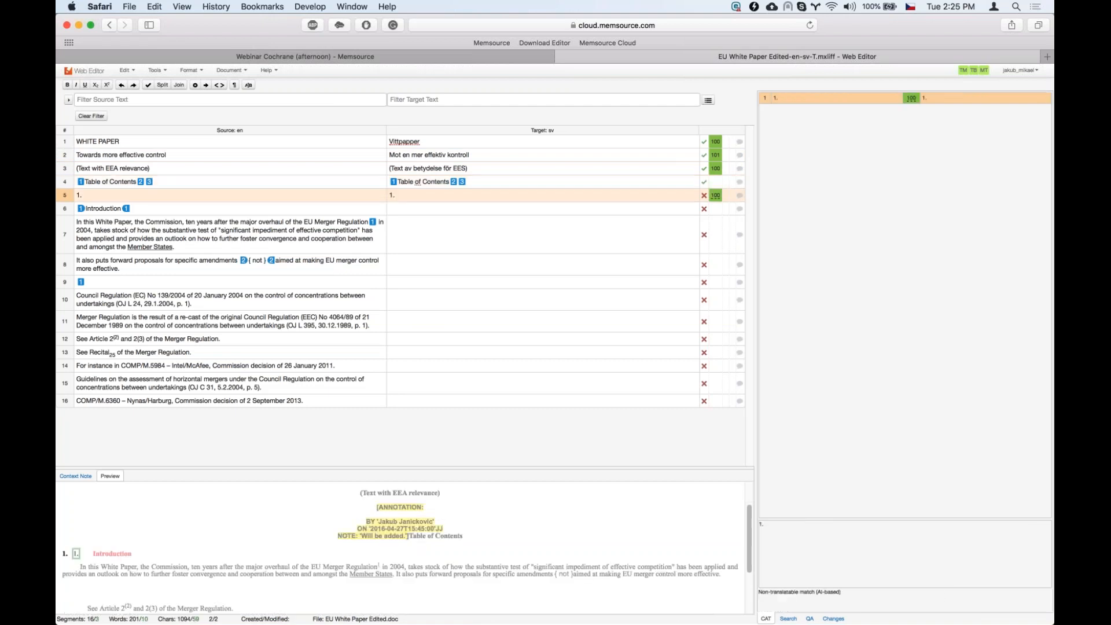
key(Up)
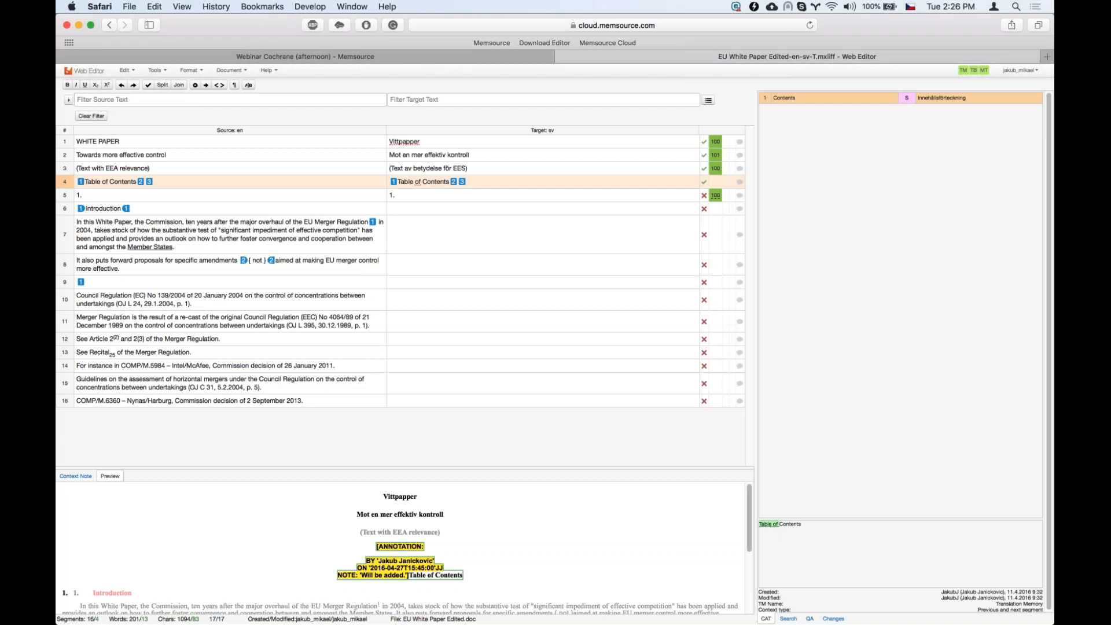
Enter "Intro" as the target text of segment 6, "Introduction", without confirming the segment
click(148, 211)
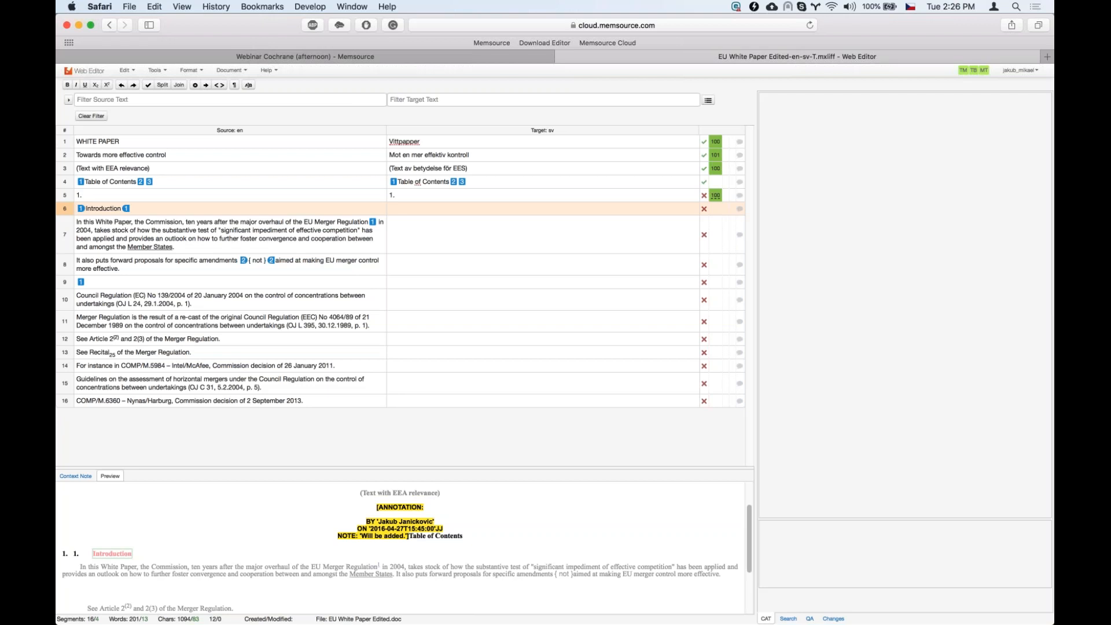
text(Intro)
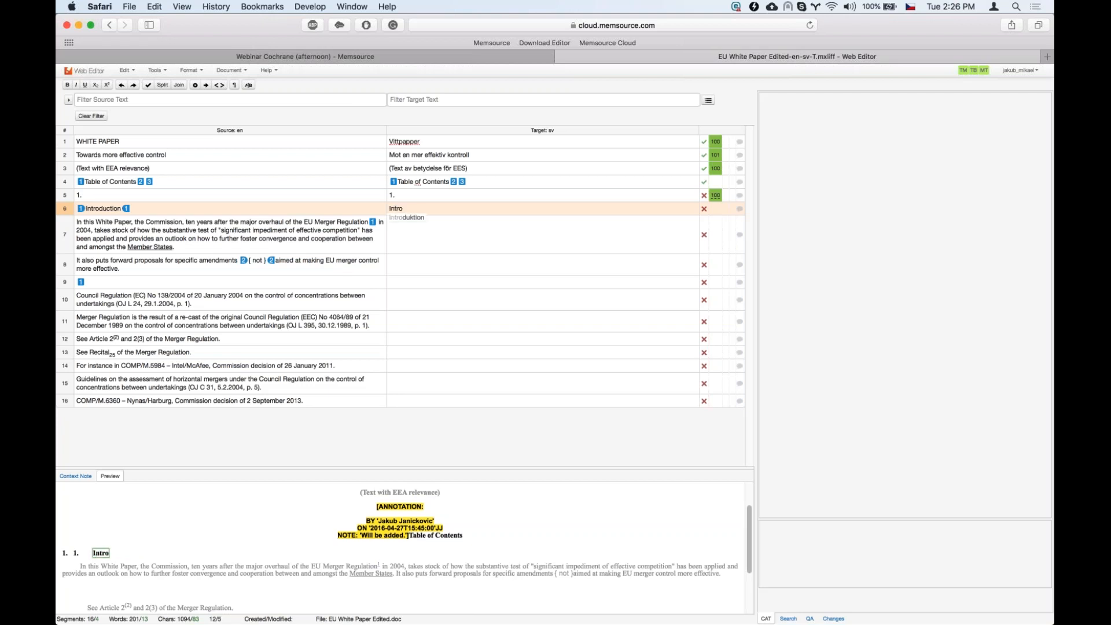
key(Down)
Visit segments 11, 15, 10 and 9 and examine the matches offered for each of them
click(425, 322)
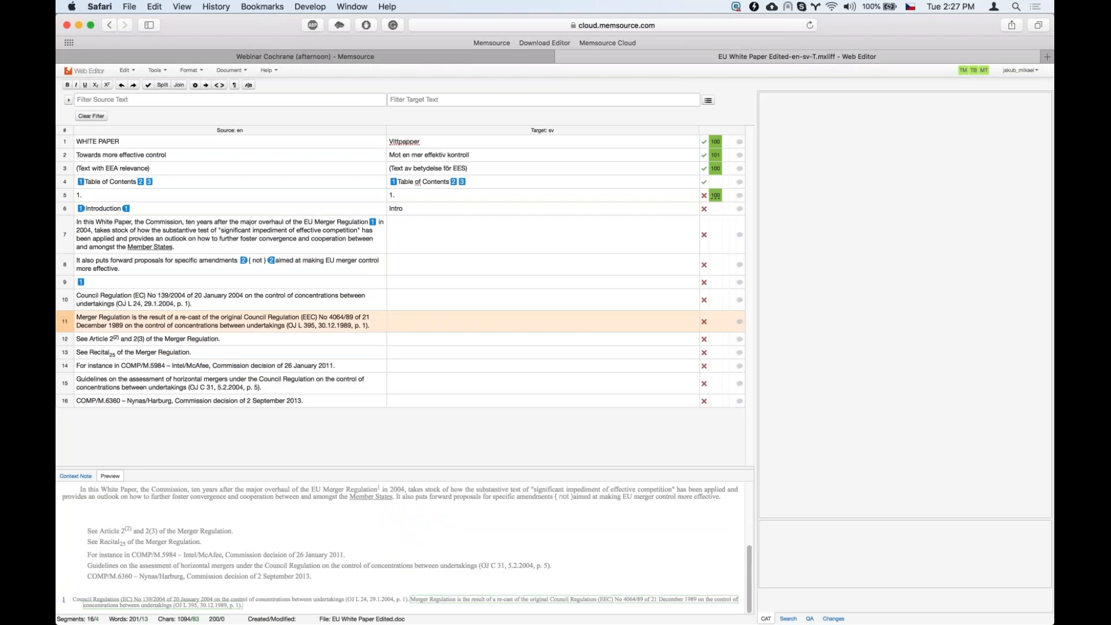
click(404, 381)
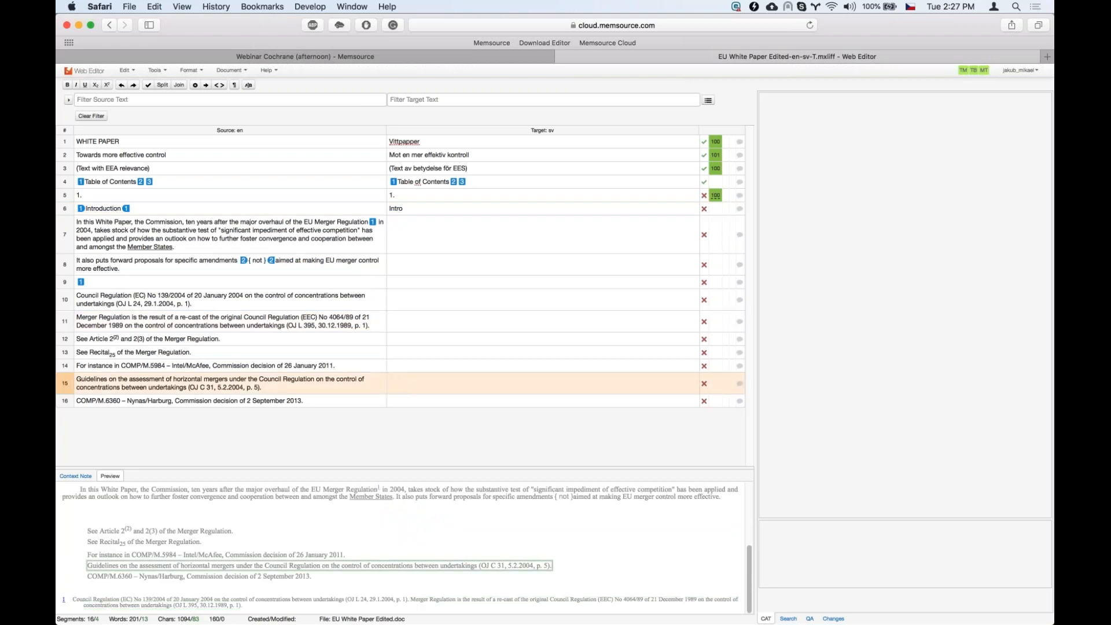
click(405, 296)
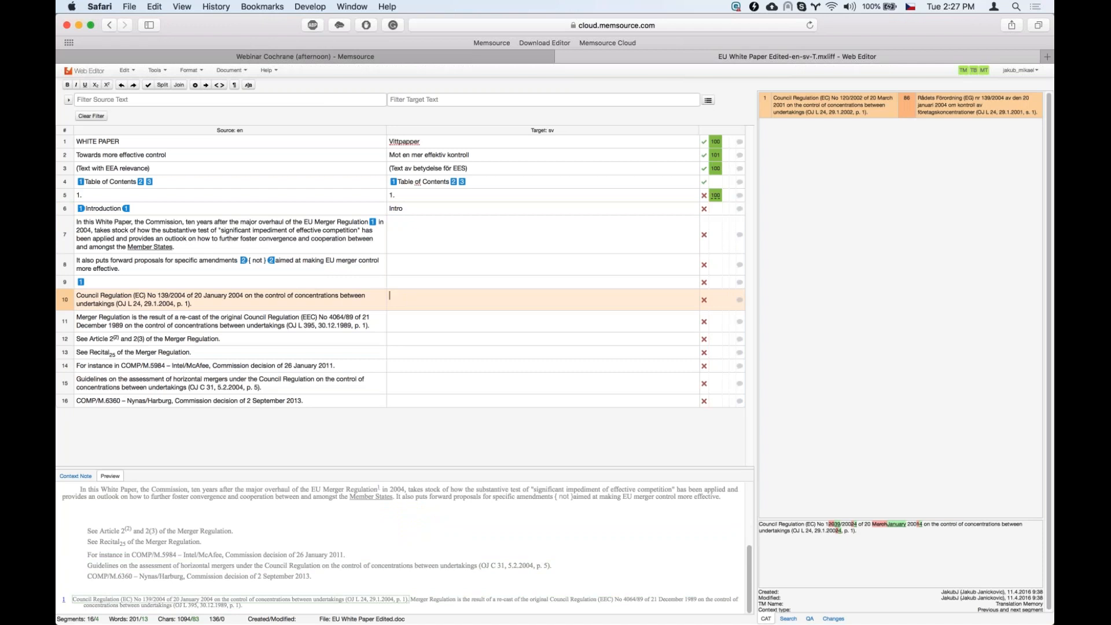
click(400, 283)
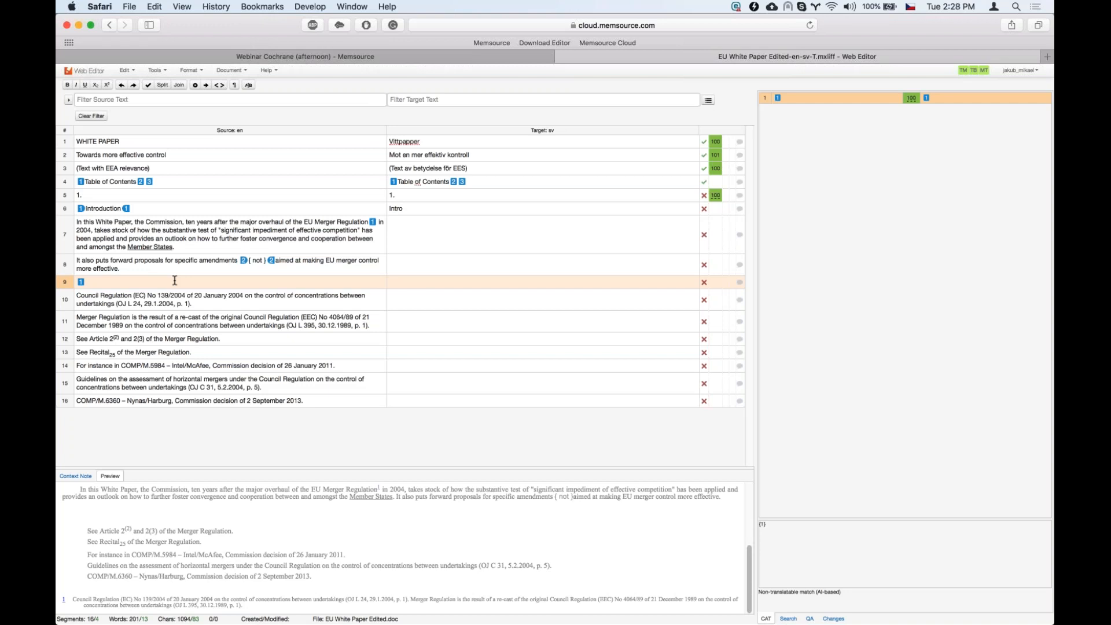
Enter "translate" as the target text of segment 7, starting "In this White Paper, the Commission"
click(420, 232)
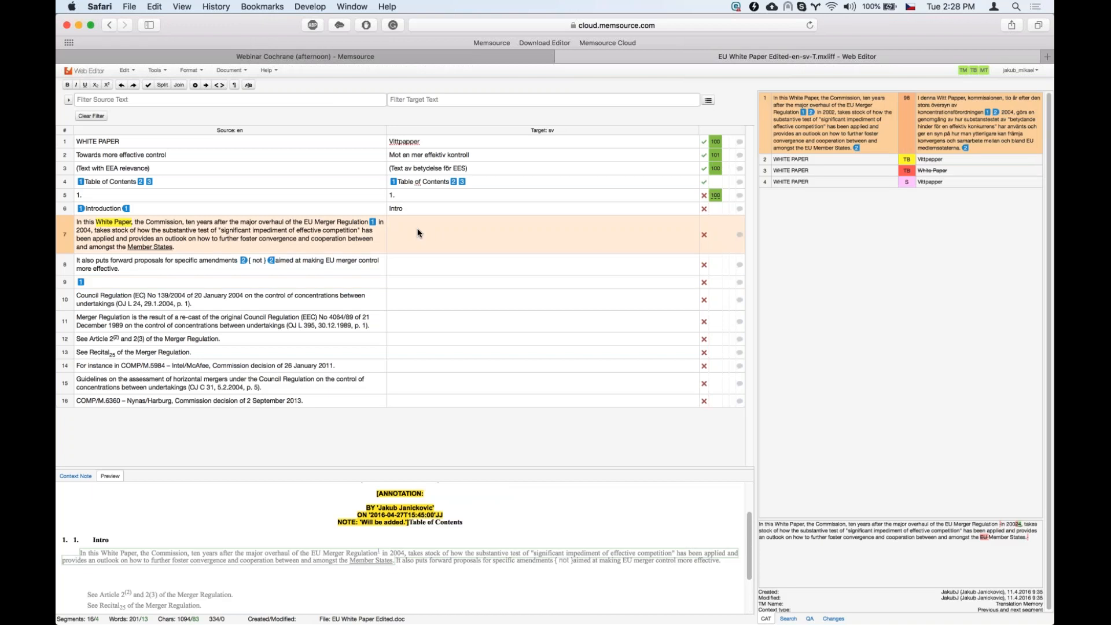
text(tra)
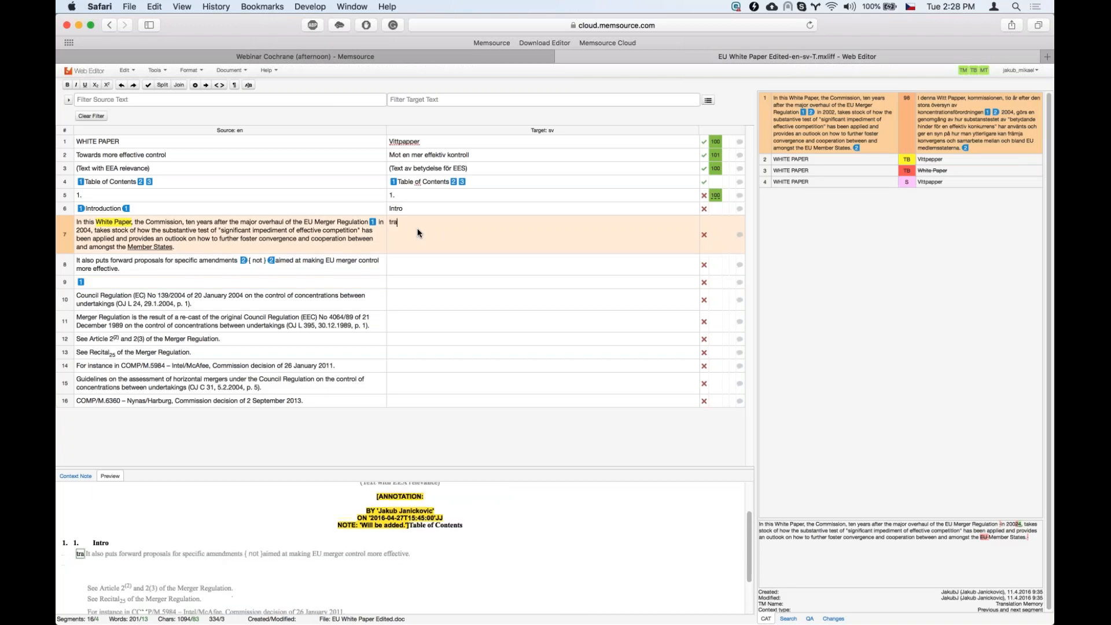
text(nslate)
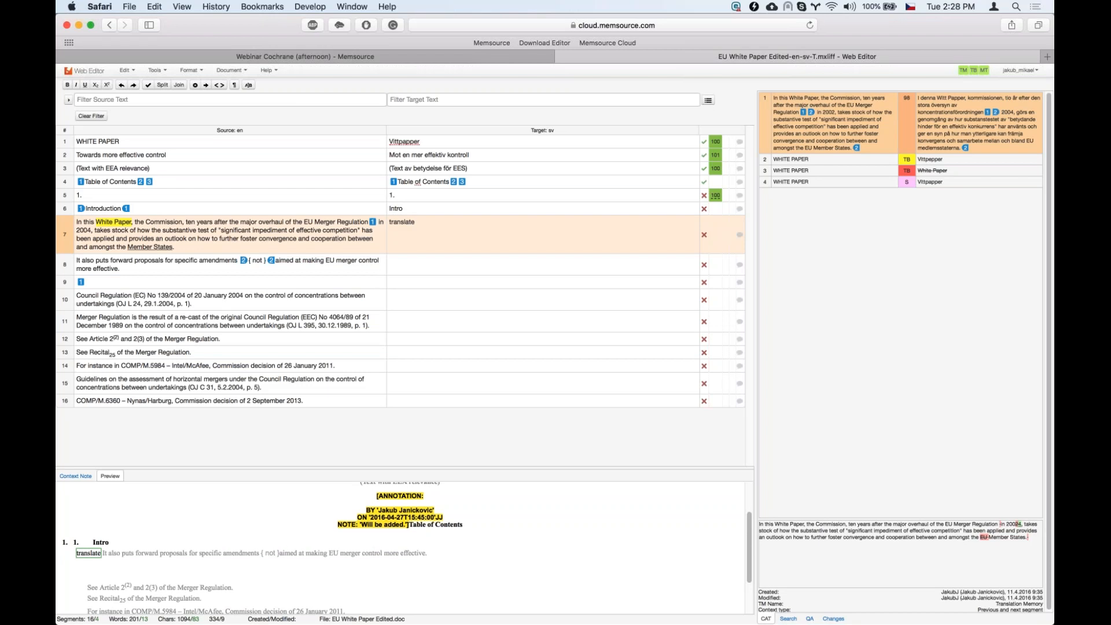
Insert source tag 1 after "translate" in the target of segment 7
click(130, 70)
mouse_move(162, 131)
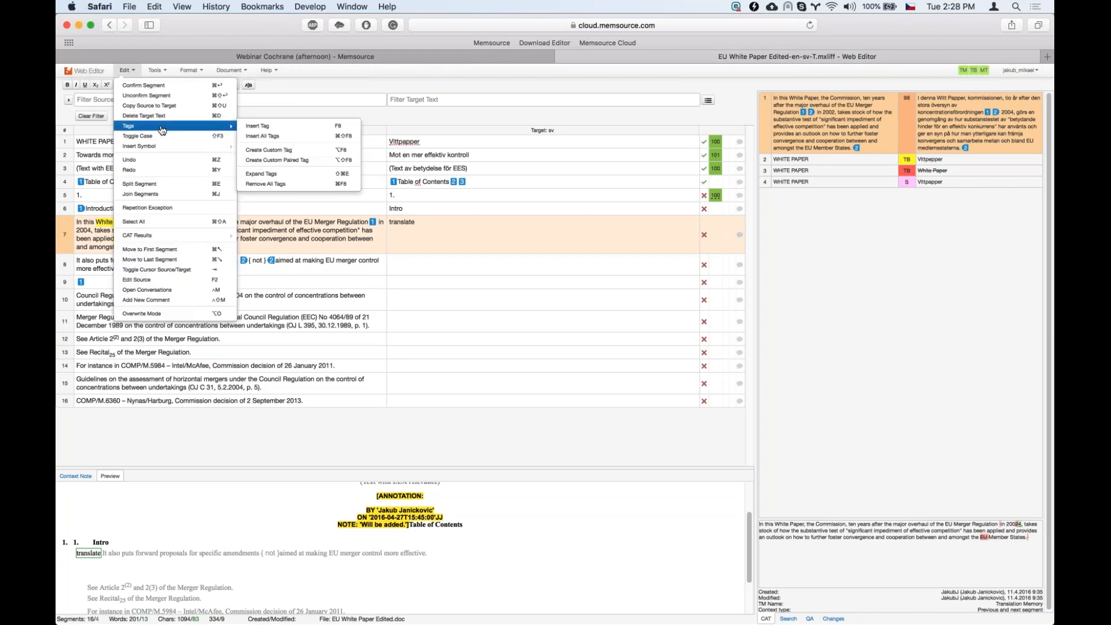
click(283, 128)
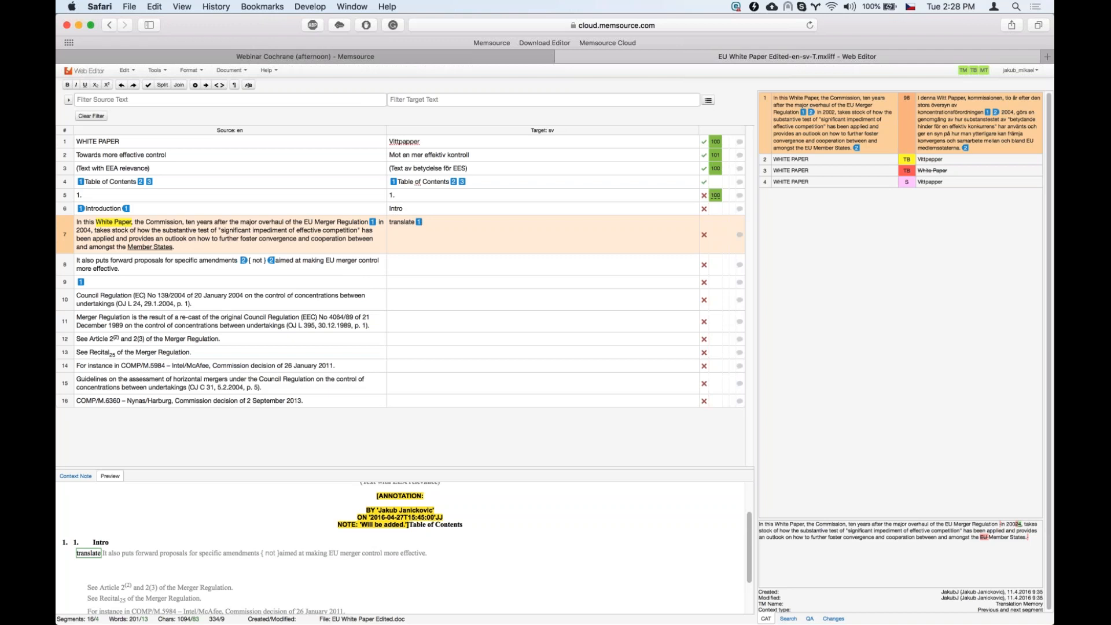
Reconfirm segment 4, "Table of Contents", and confirm segments 5, 6 and 7 with their existing targets
click(395, 195)
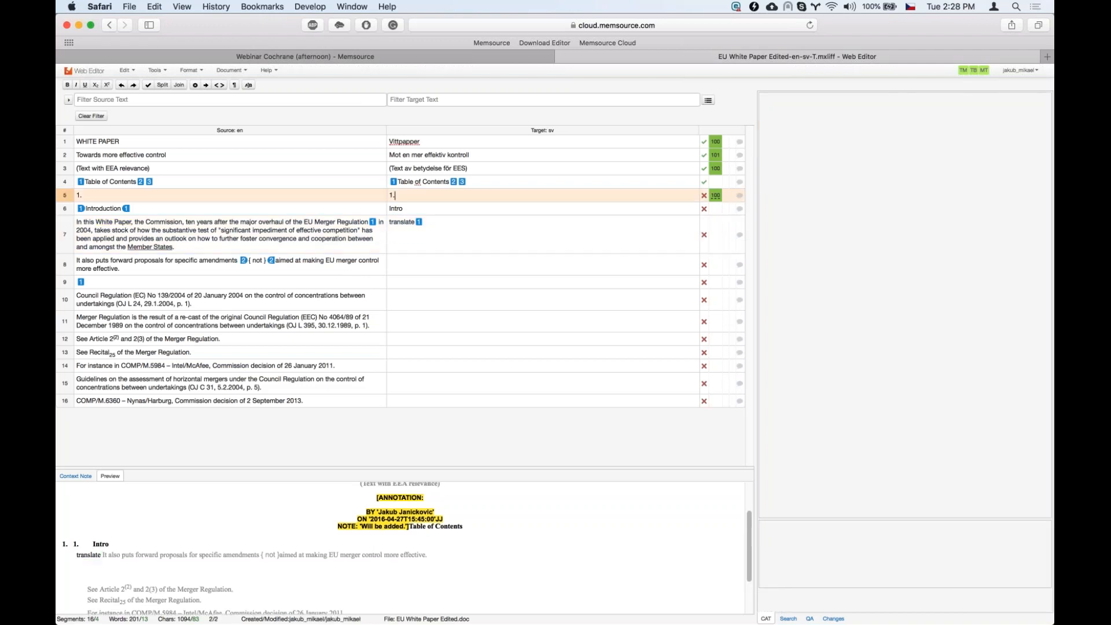
click(423, 182)
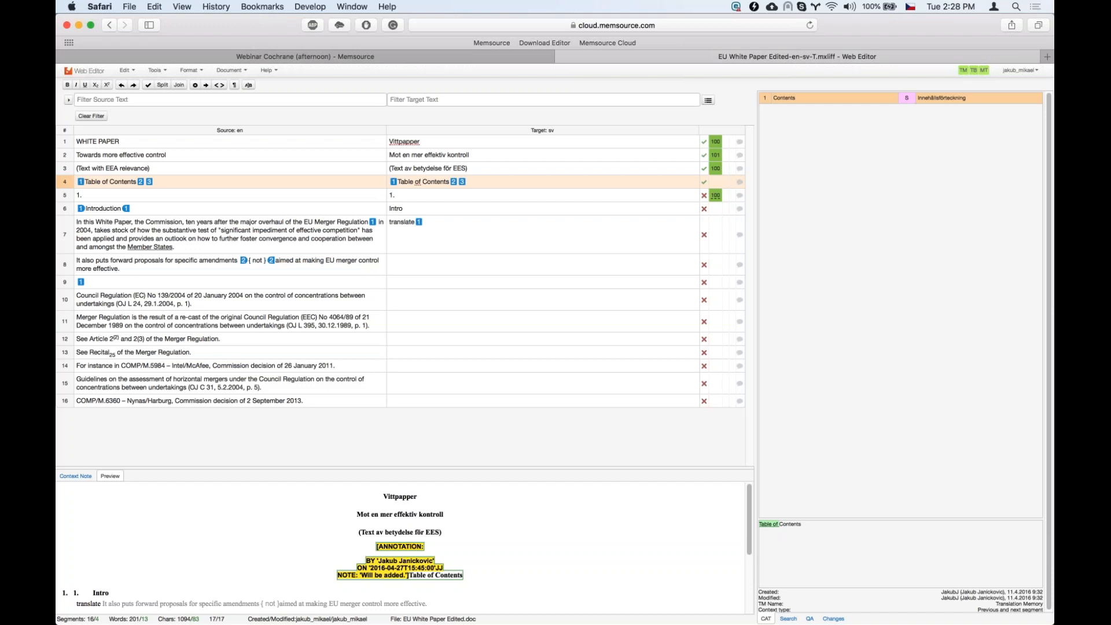
key(ctrl+Return)
key(ctrl+Return)
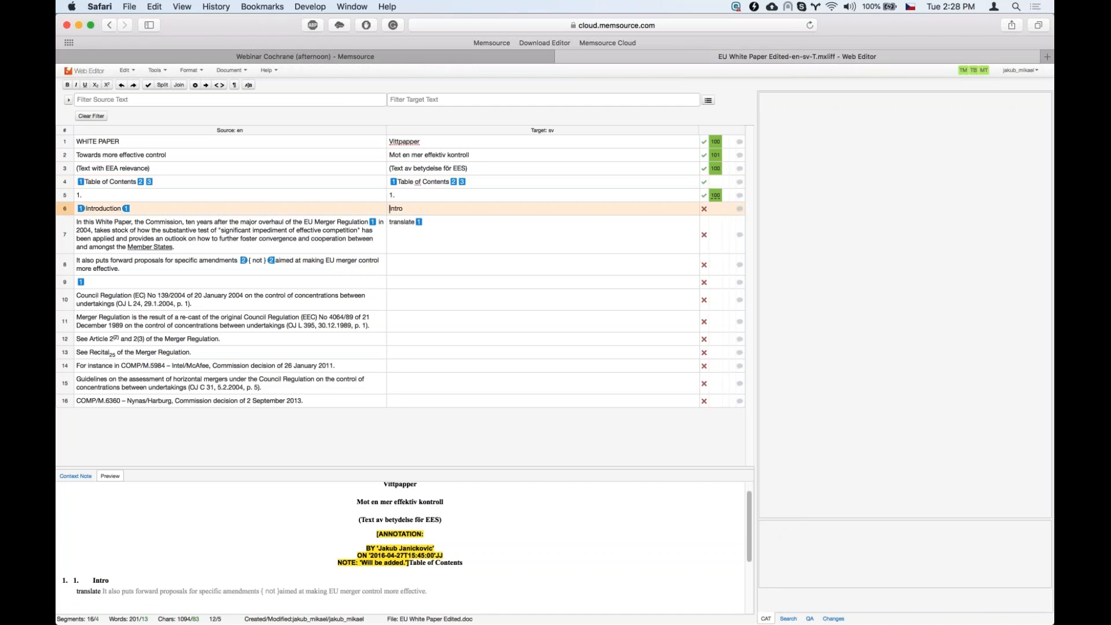
key(ctrl+Return)
key(ctrl+Return)
Copy the source of segment 8 to its target and confirm it, and confirm segments 9 and 10 with their prefilled matches
key(ctrl+Insert)
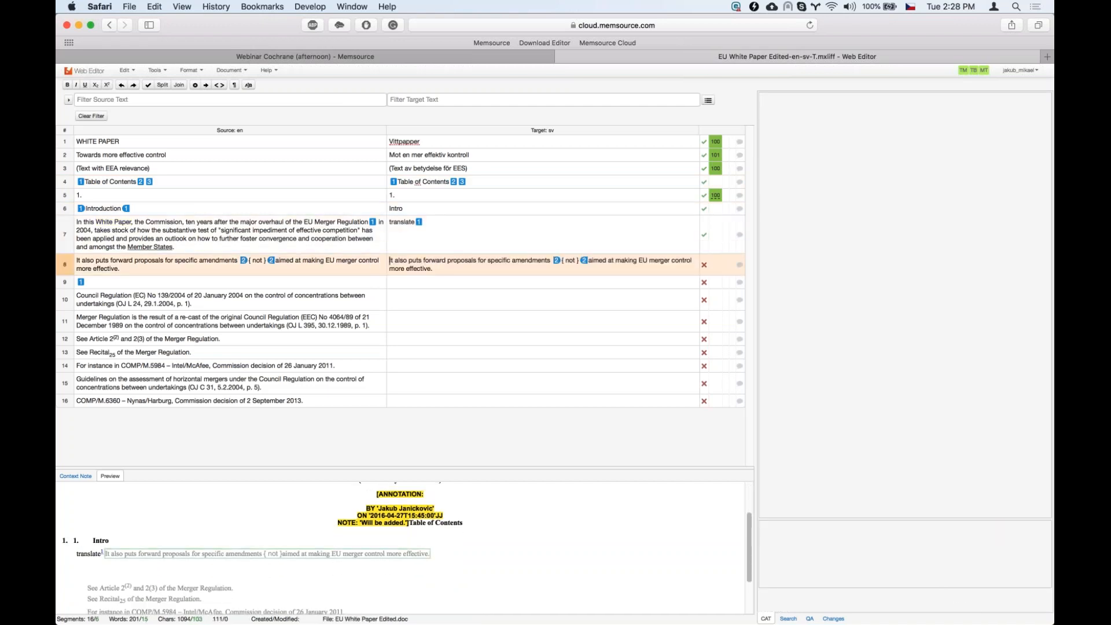
key(ctrl+Return)
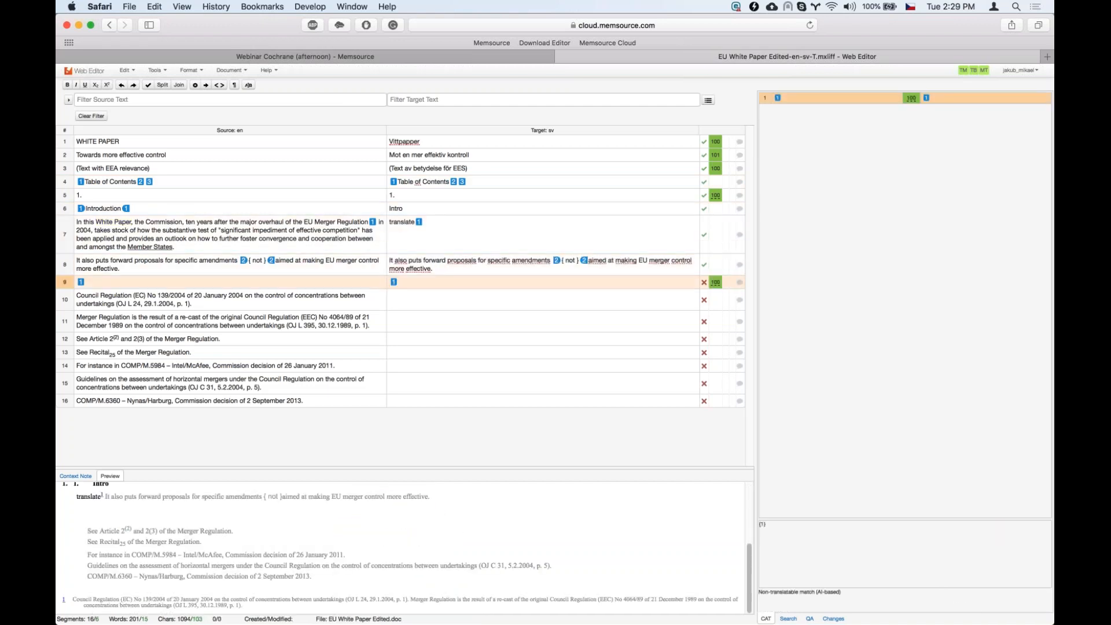
key(ctrl+Return)
key(ctrl+Return)
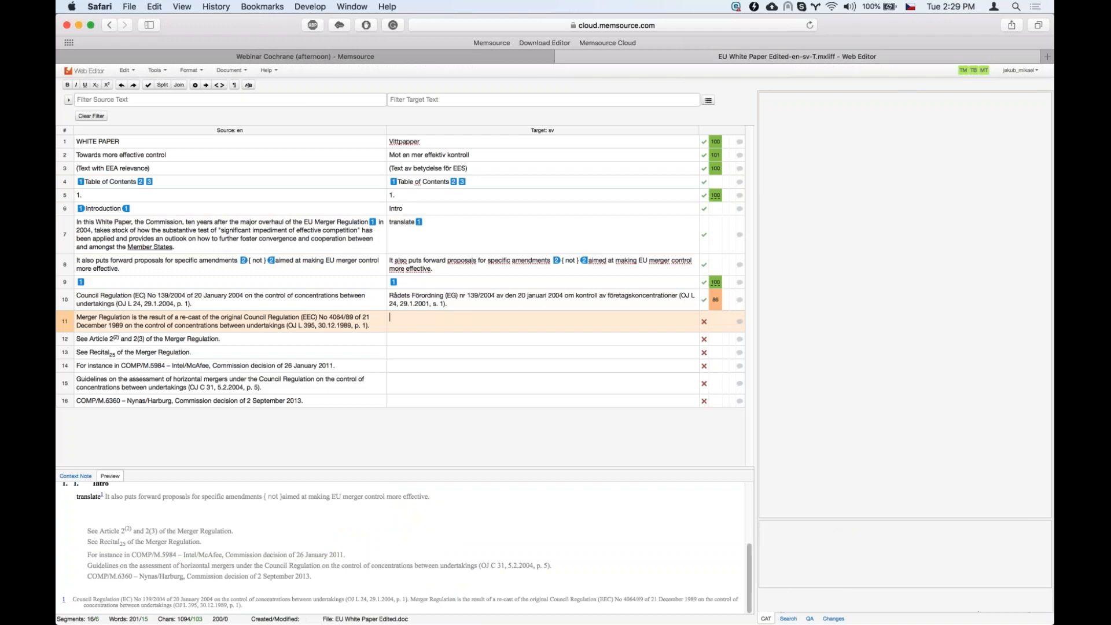
Copy the source text into the targets of segments 11 to 16 and confirm each of them
key(ctrl+Insert)
key(ctrl+Return)
key(ctrl+Insert)
key(ctrl+Return)
key(ctrl+Insert)
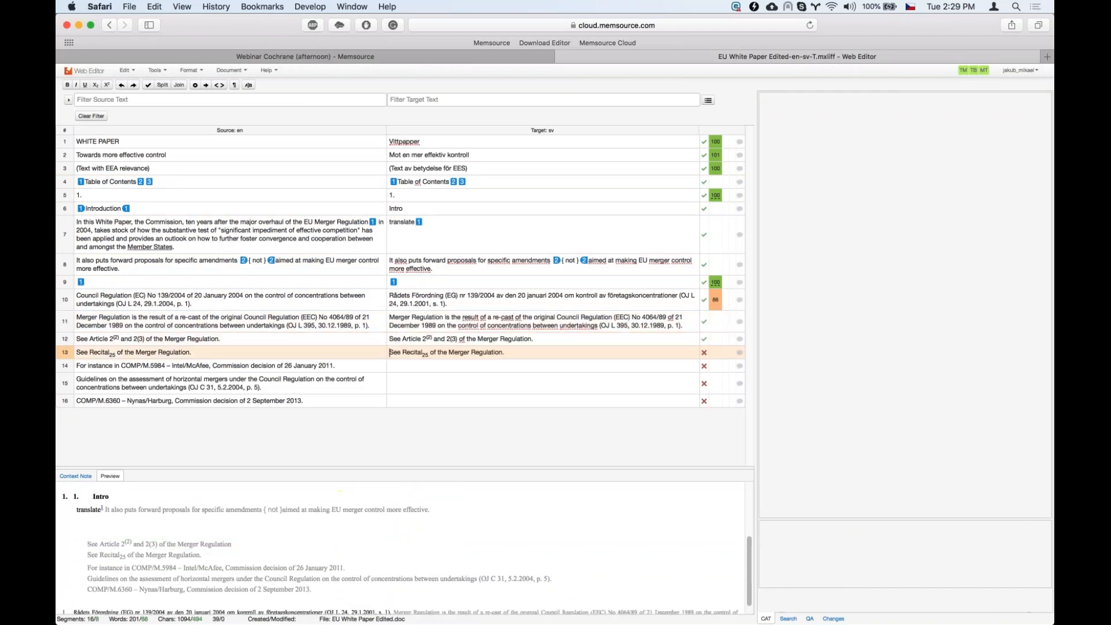
key(ctrl+Return)
key(ctrl+Insert)
key(ctrl+Return)
key(ctrl+Insert)
key(ctrl+Return)
key(ctrl+Insert)
key(ctrl+Return)
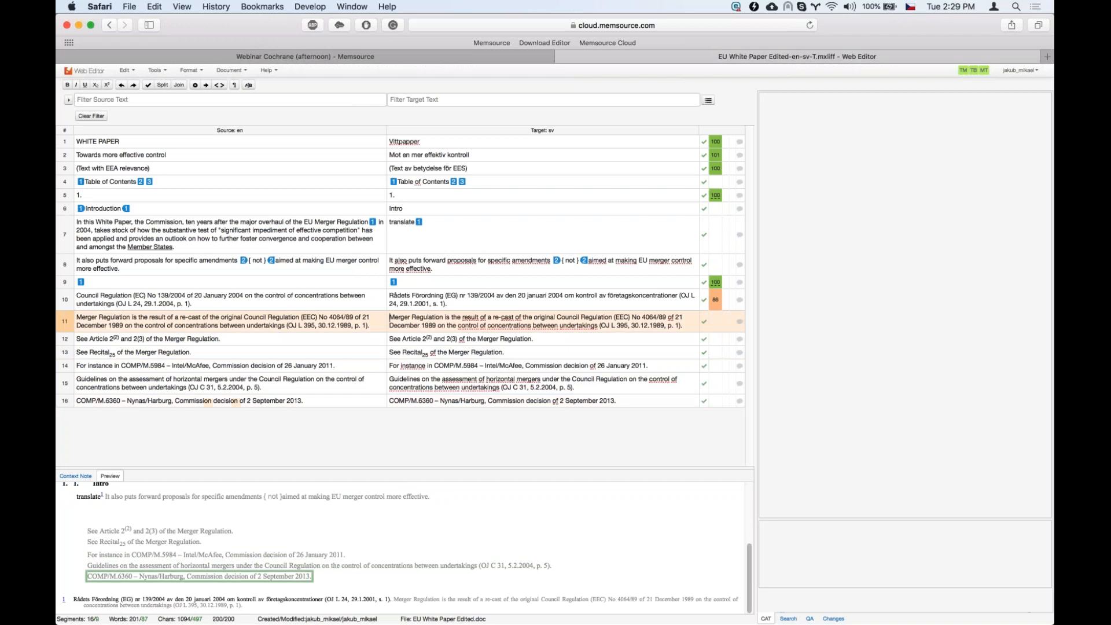
key(ctrl+Return)
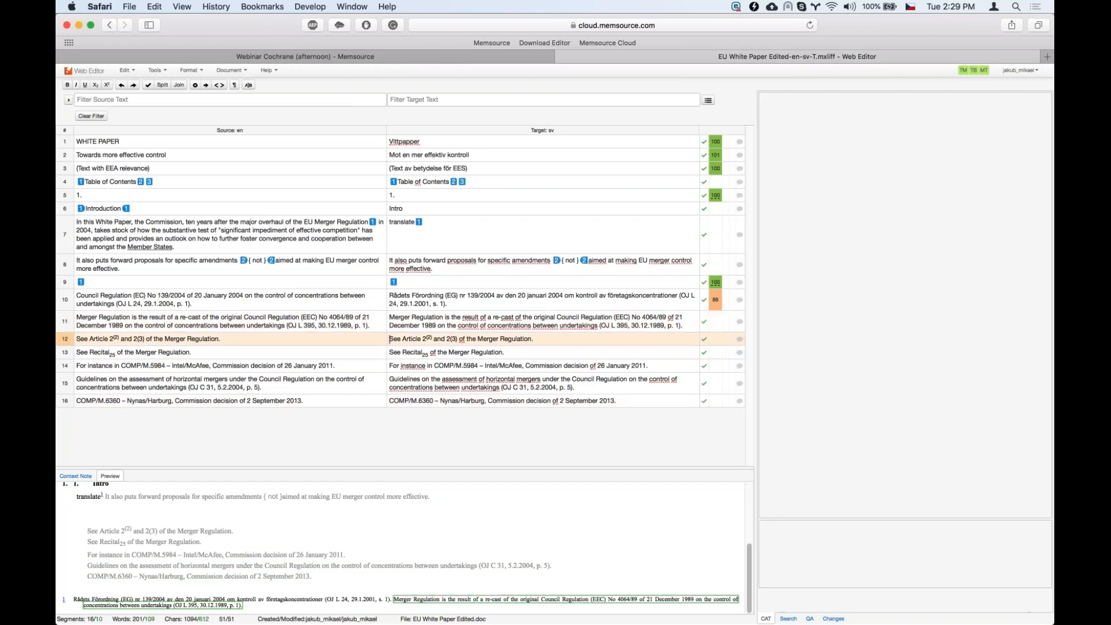
Check the job's confirmed percentage on the Webinar Cochrane (afternoon) project page, reloading both the project page and the editor
click(575, 208)
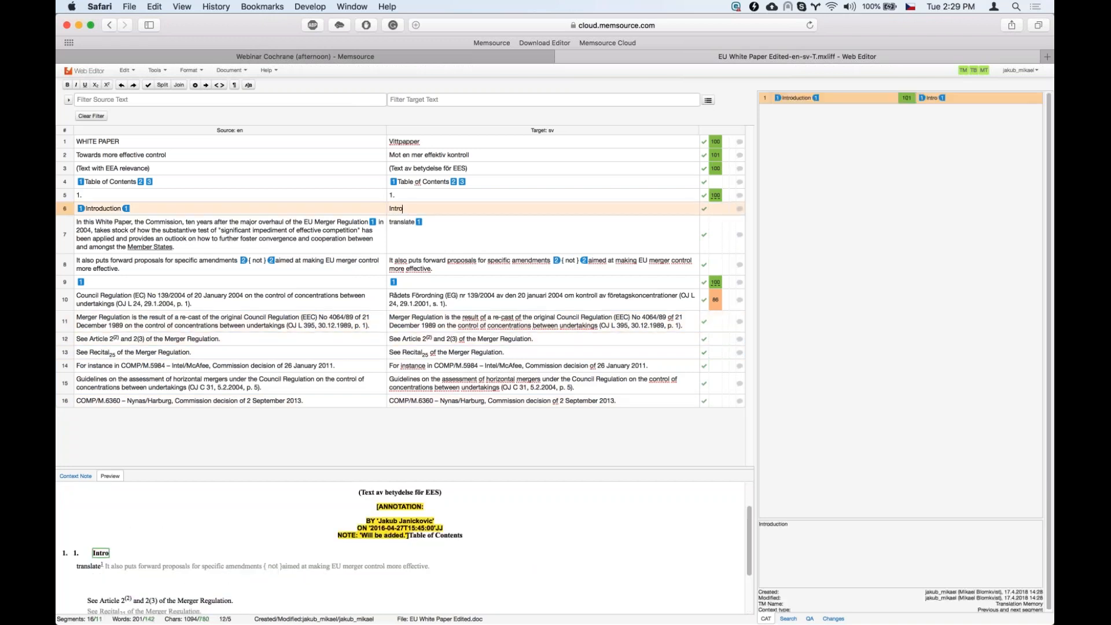
click(305, 57)
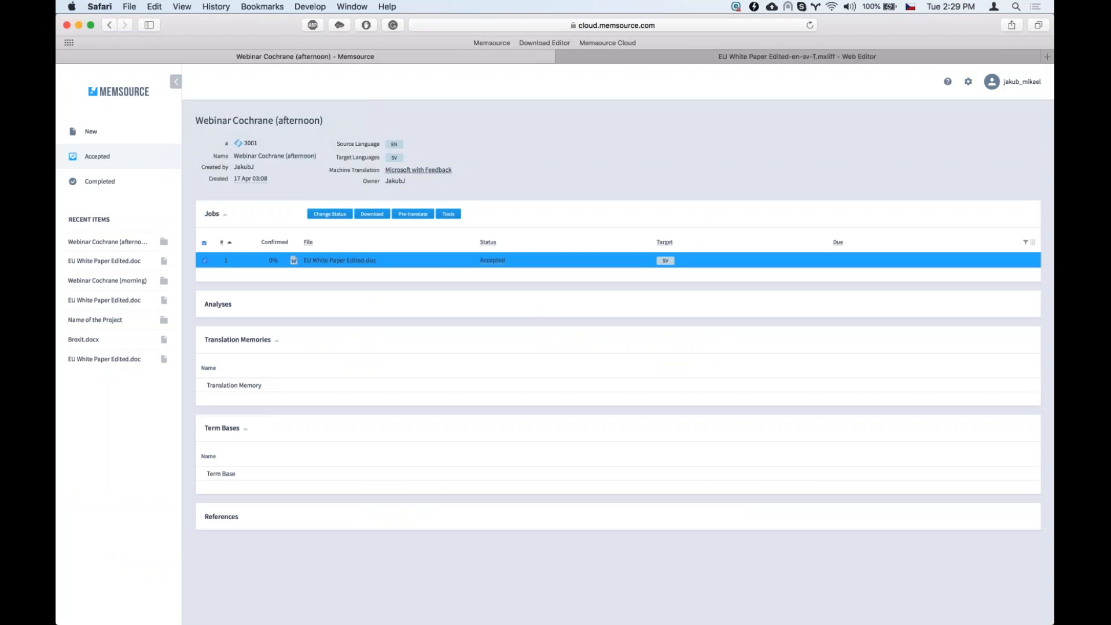
click(810, 26)
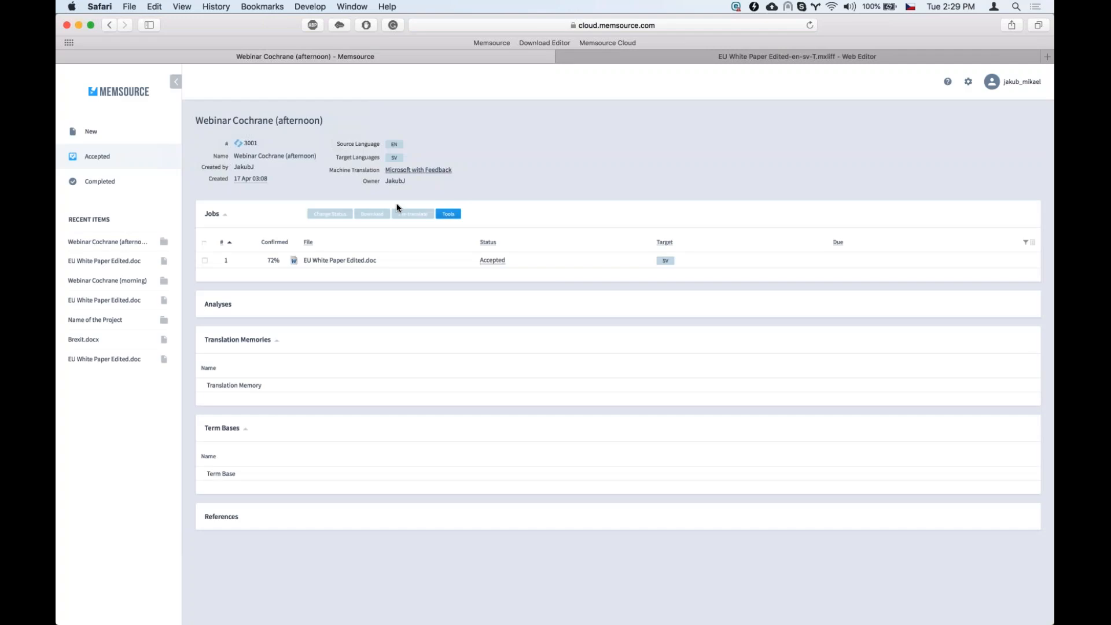
click(681, 63)
click(814, 25)
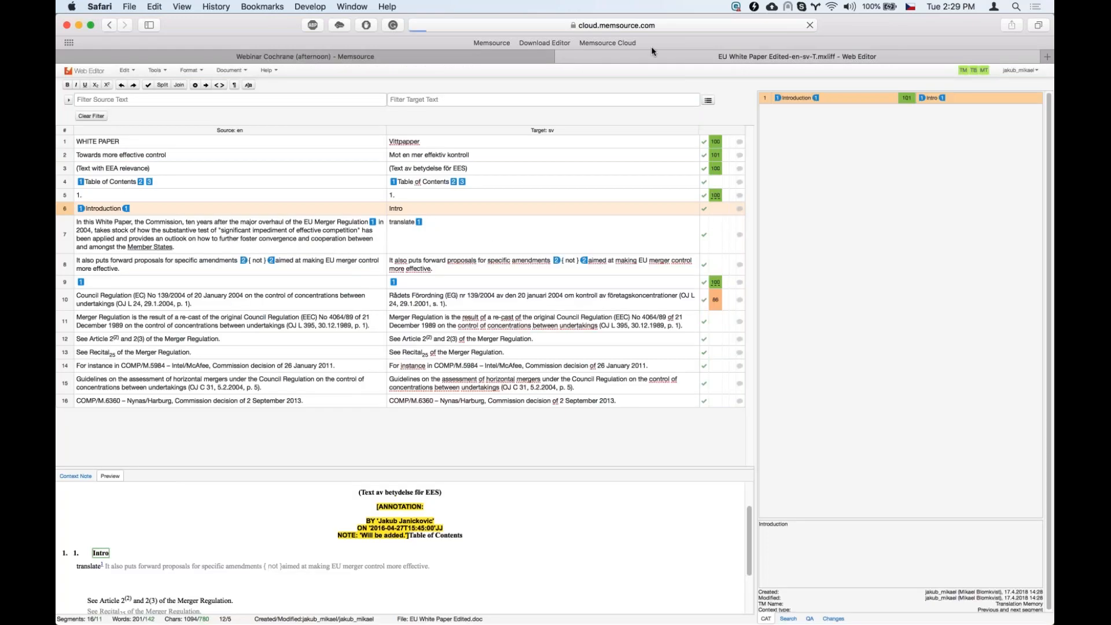
click(521, 57)
click(808, 26)
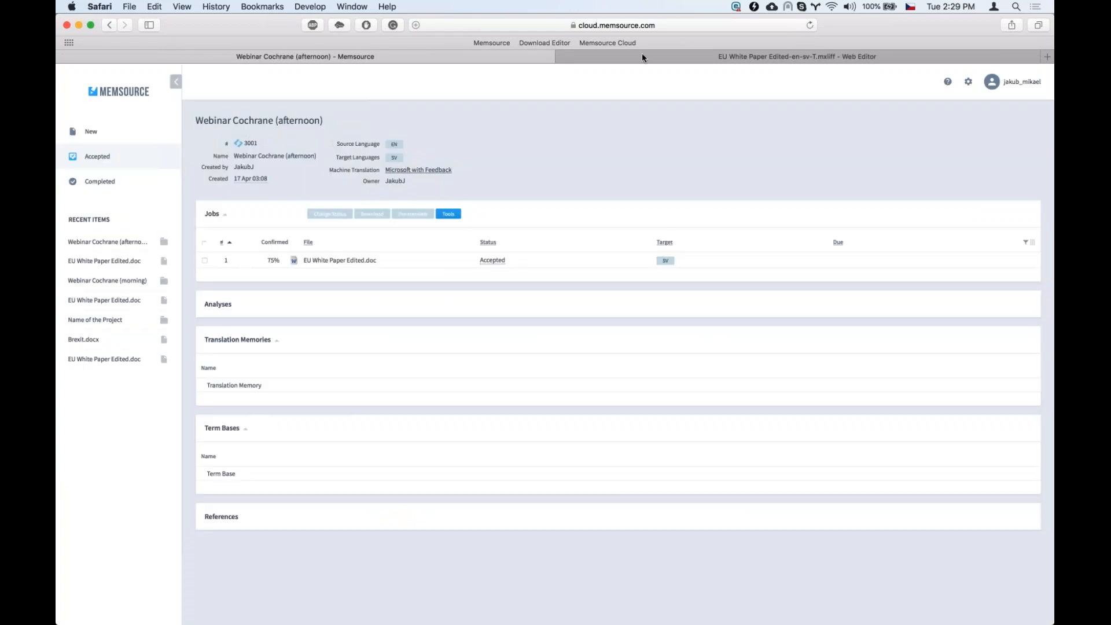
Return to the editor, confirm segments 14 and 15 again, and fill segment 16 with its source text and confirm it
click(641, 59)
click(652, 364)
key(ctrl+Return)
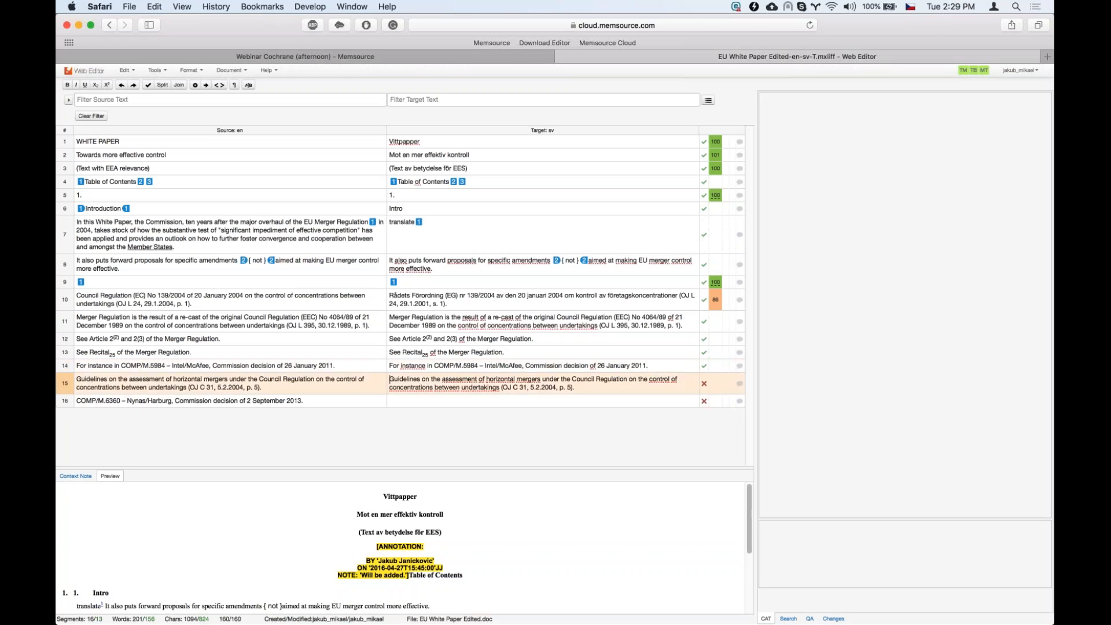
key(ctrl+Return)
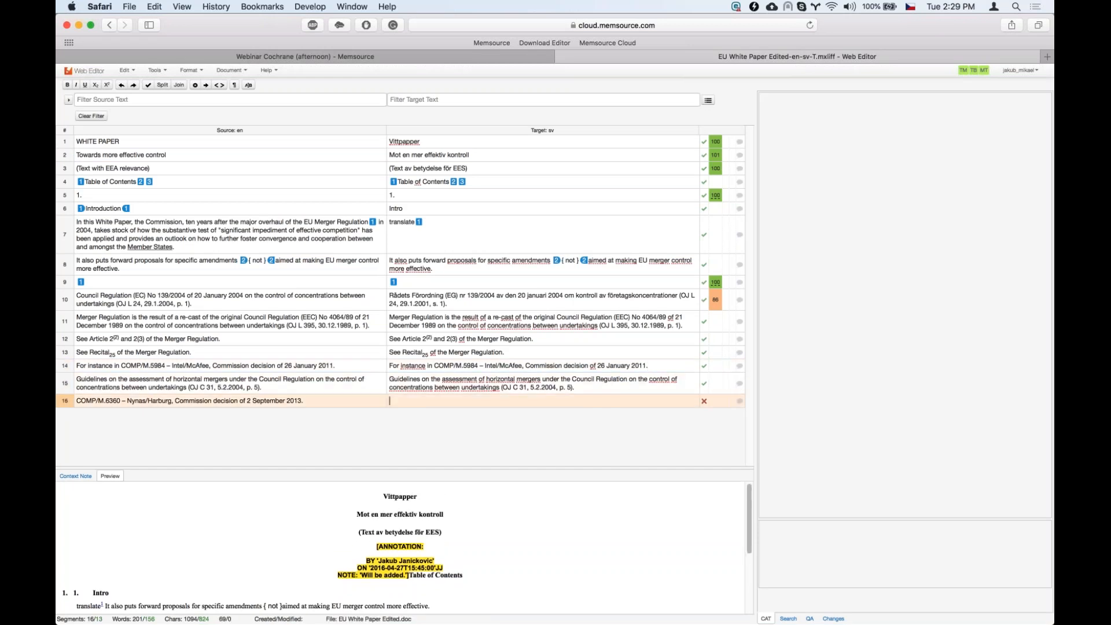
key(ctrl+shift+Insert)
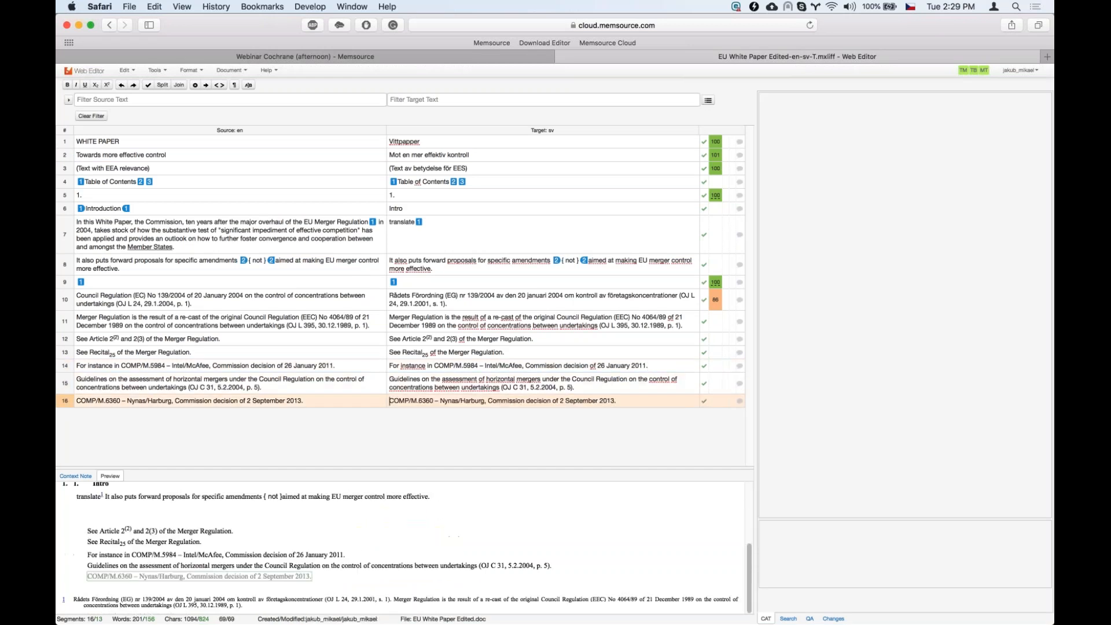
key(Up)
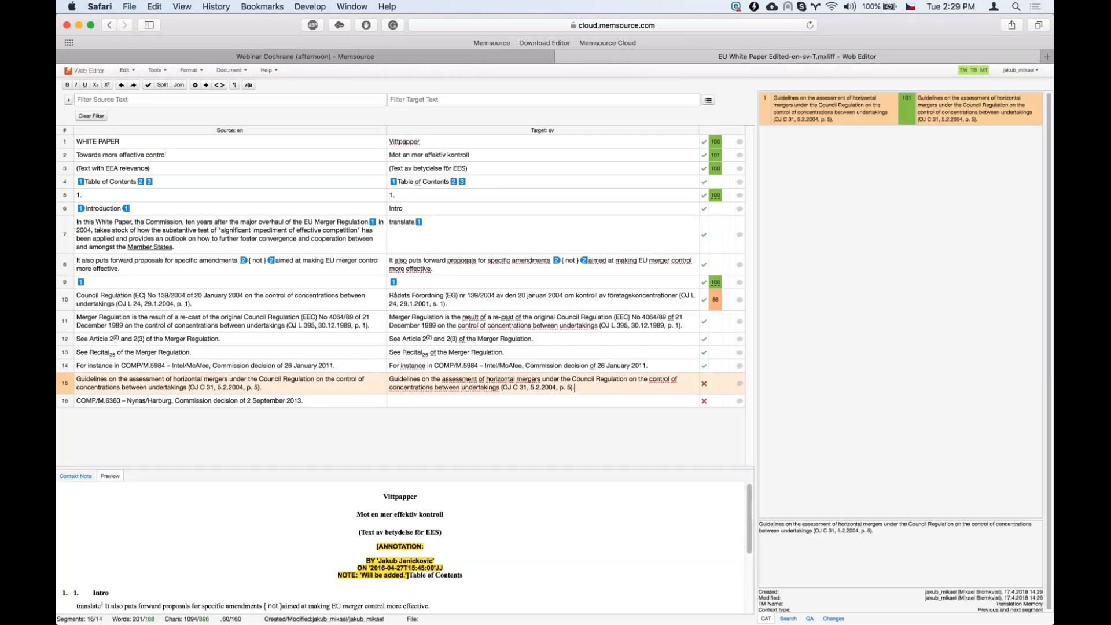
key(ctrl+Return)
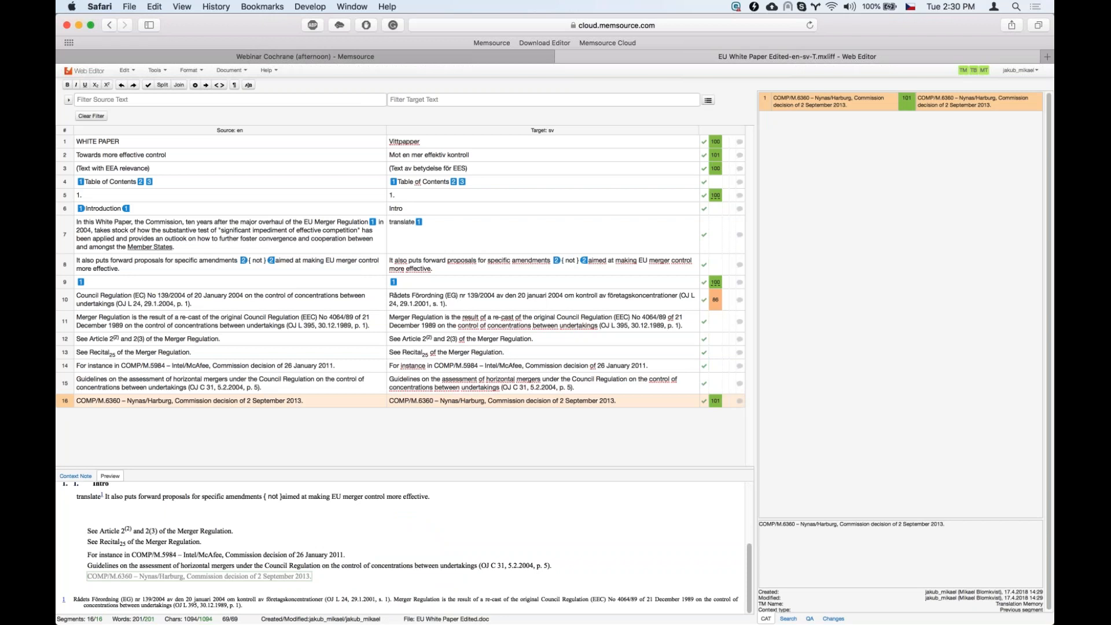
Reload the project page and check the job's confirmation details
click(370, 56)
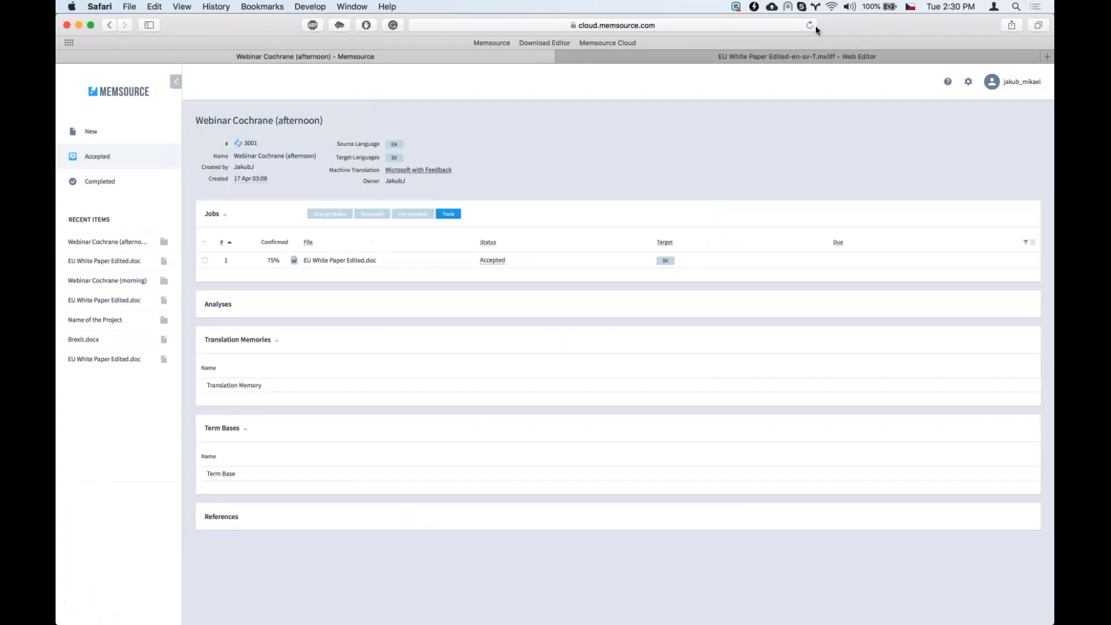
click(816, 26)
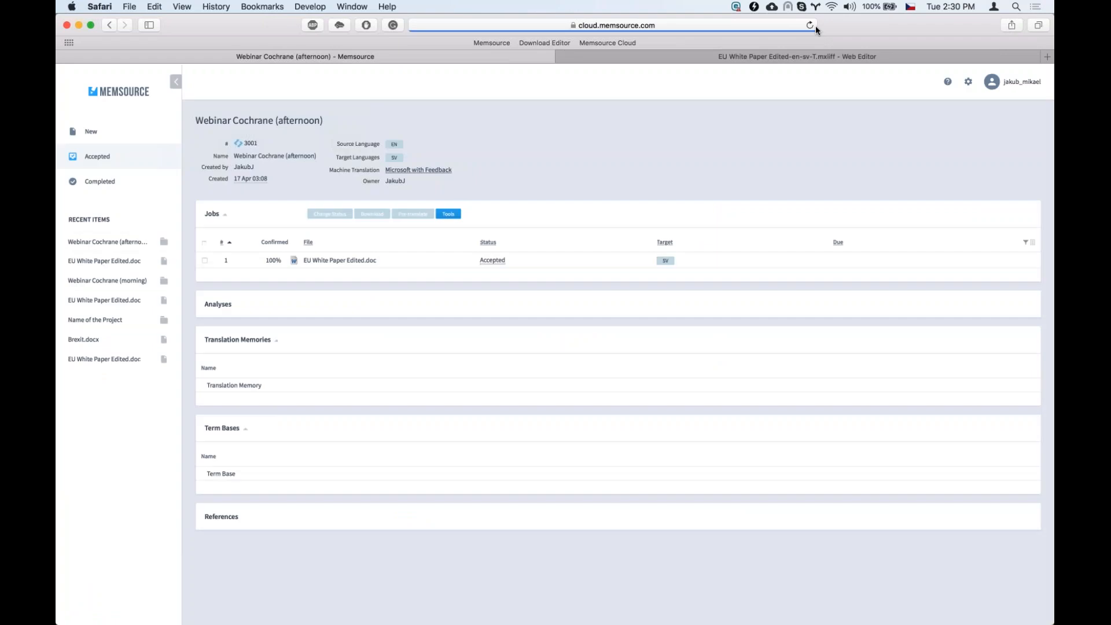
mouse_move(269, 259)
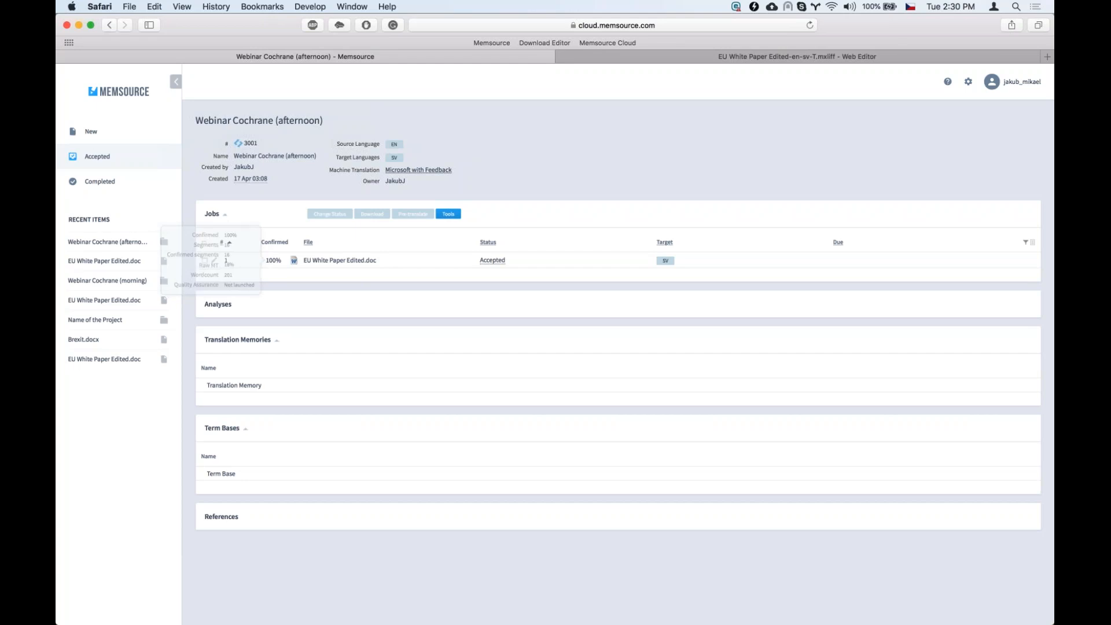
Try to save a new status for the EU White Paper Edited.doc job
click(269, 259)
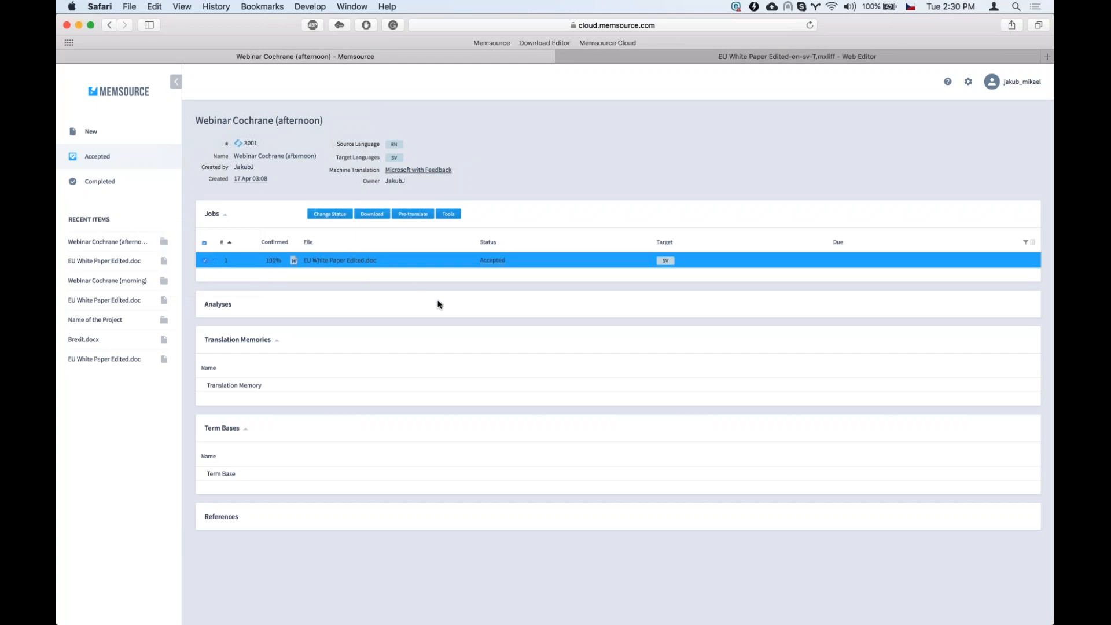
click(363, 264)
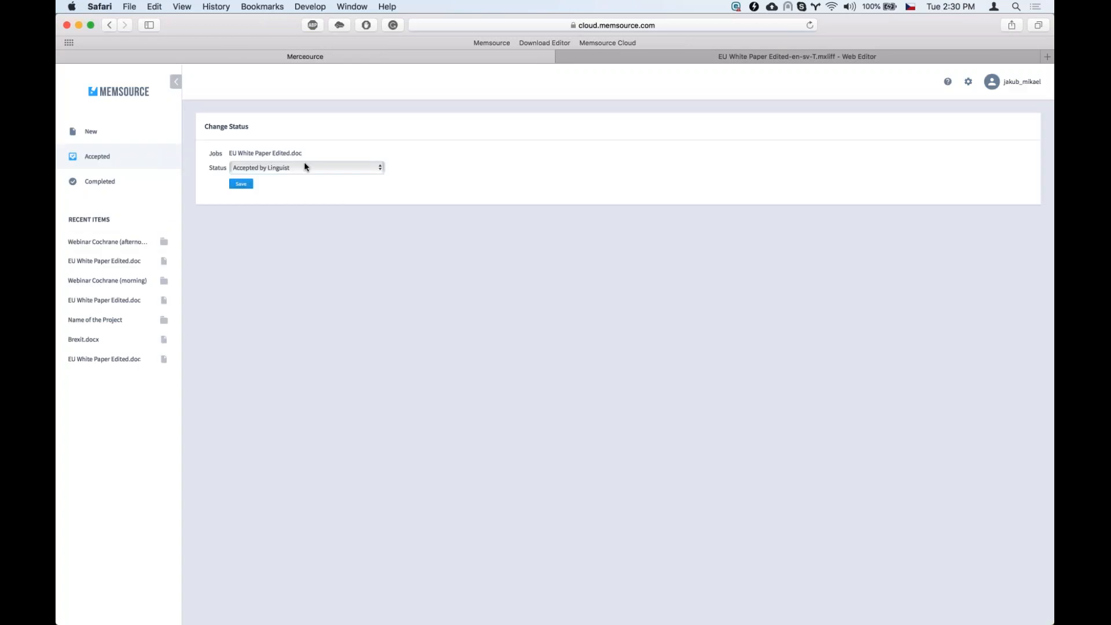
click(304, 166)
click(290, 207)
click(241, 184)
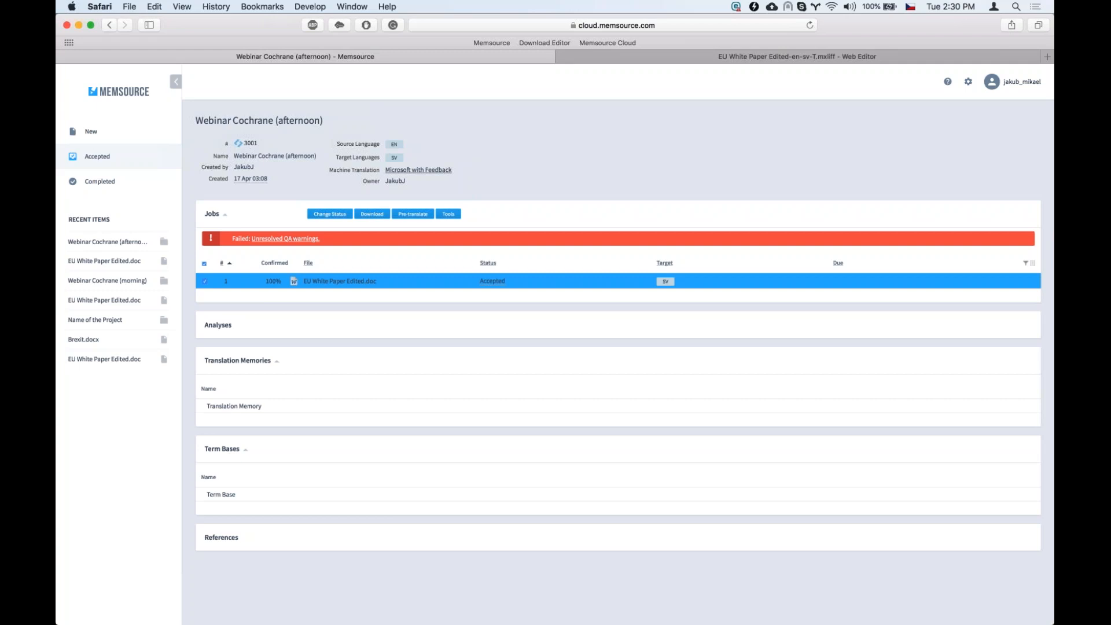
Run the quality assurance check on the EU White Paper document in the Web Editor
click(823, 56)
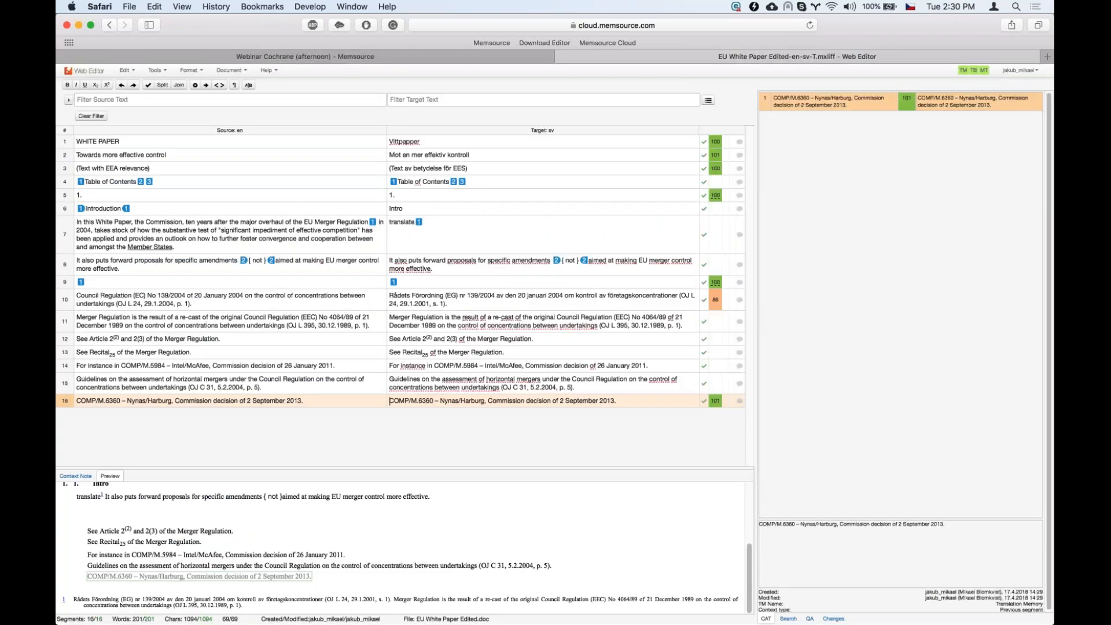
click(810, 618)
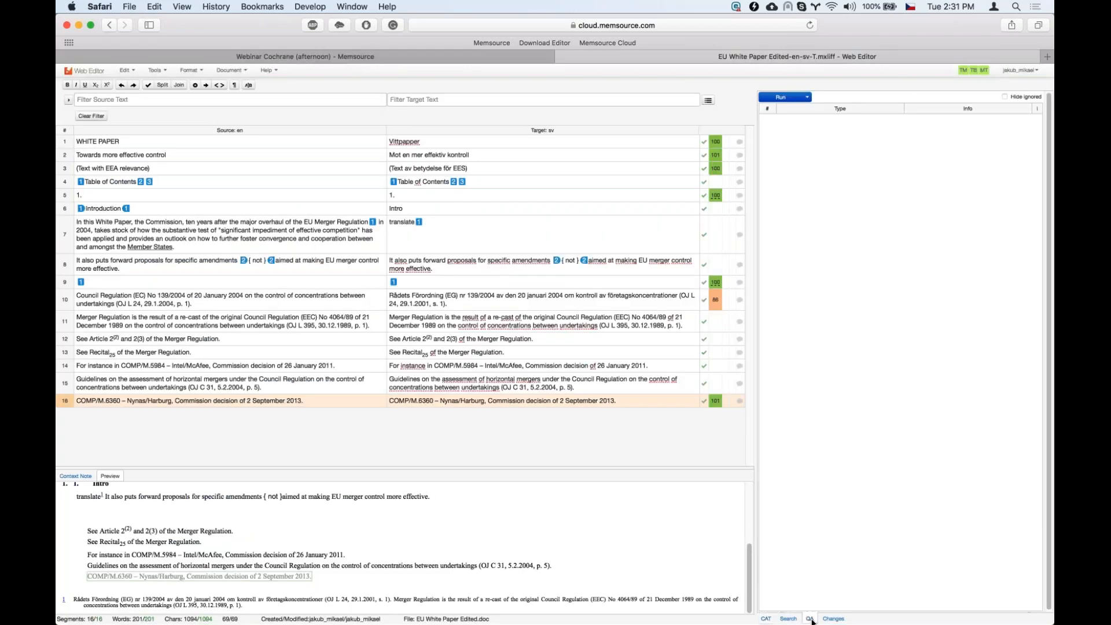
click(781, 98)
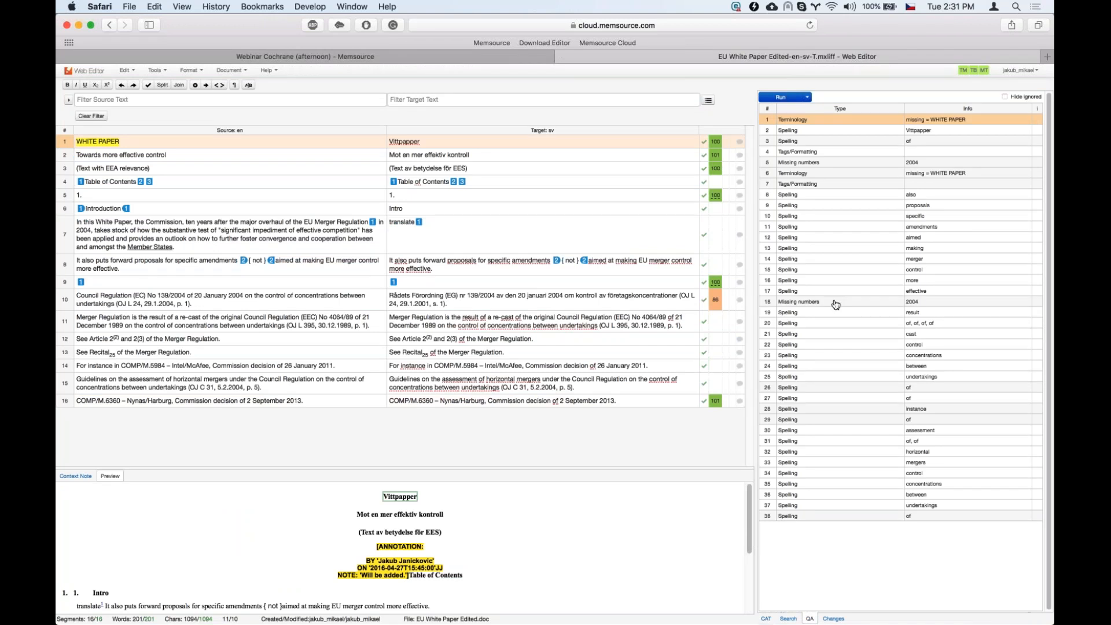
Find the spelling warning for "Vittpapper" in segment 1 and mark it as ignored
click(960, 159)
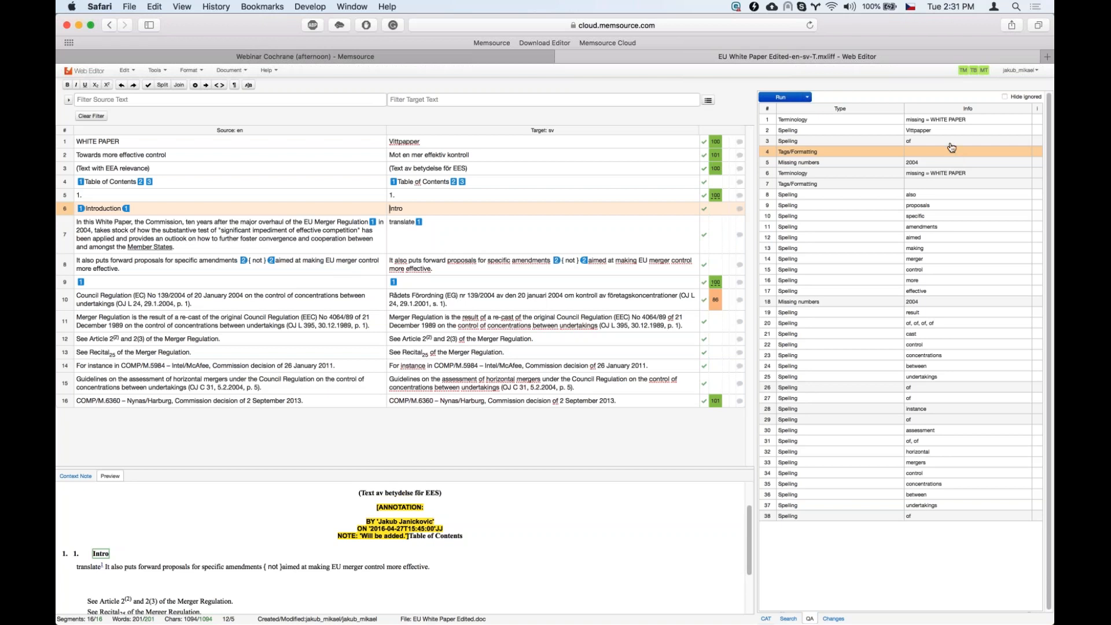
drag(944, 119, 945, 135)
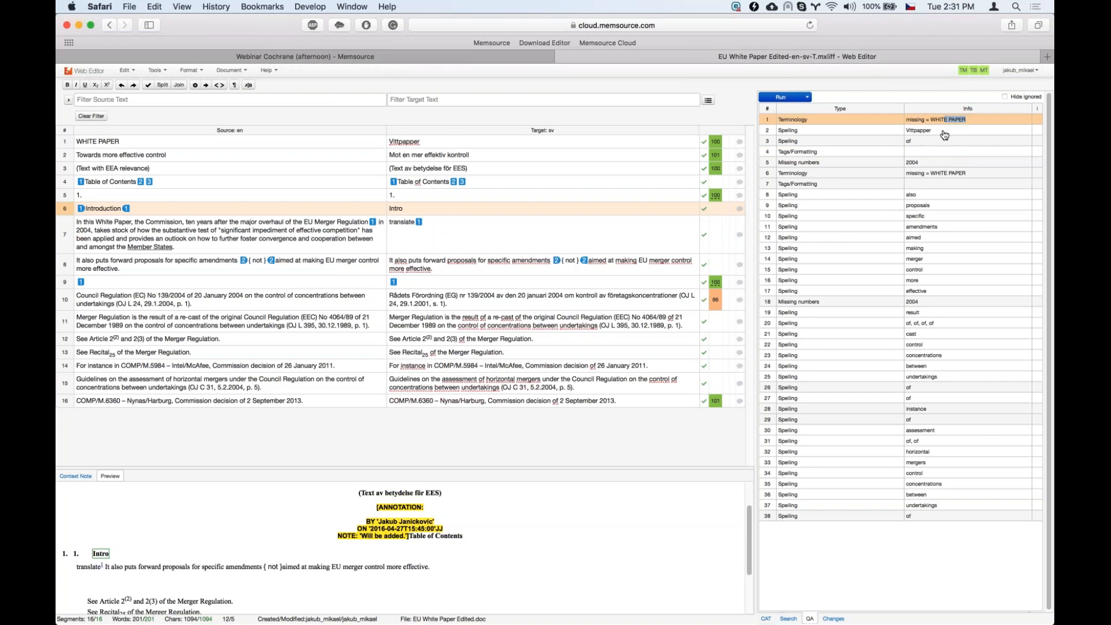
click(945, 132)
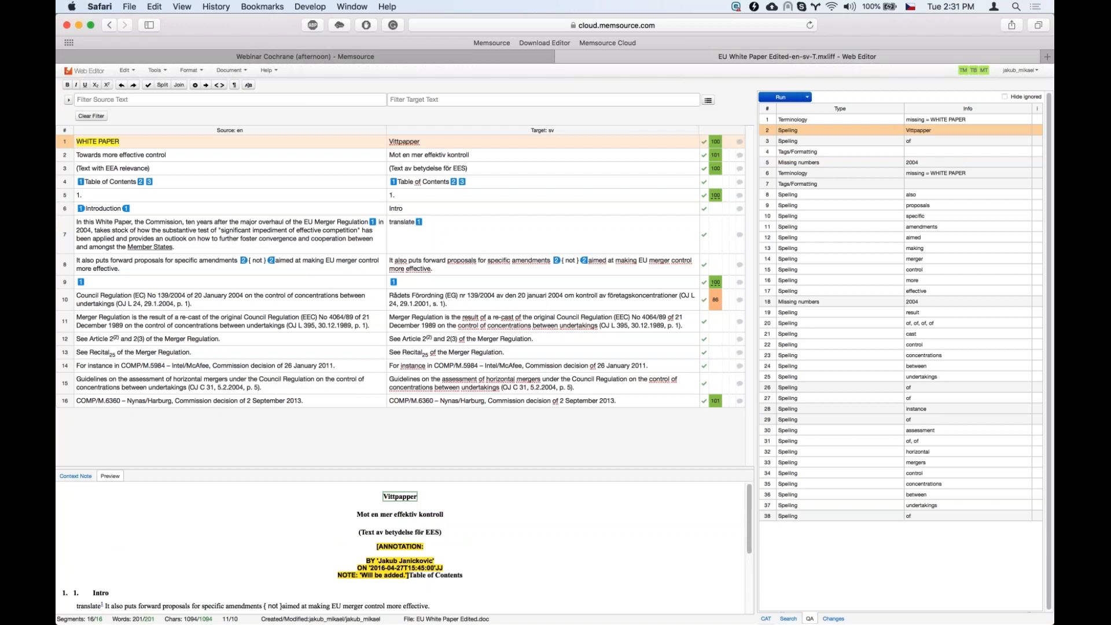
click(1036, 132)
Examine the Tags/Formatting warning of segment 6 and the "WHITE PAPER" terminology warning of segment 7
click(915, 154)
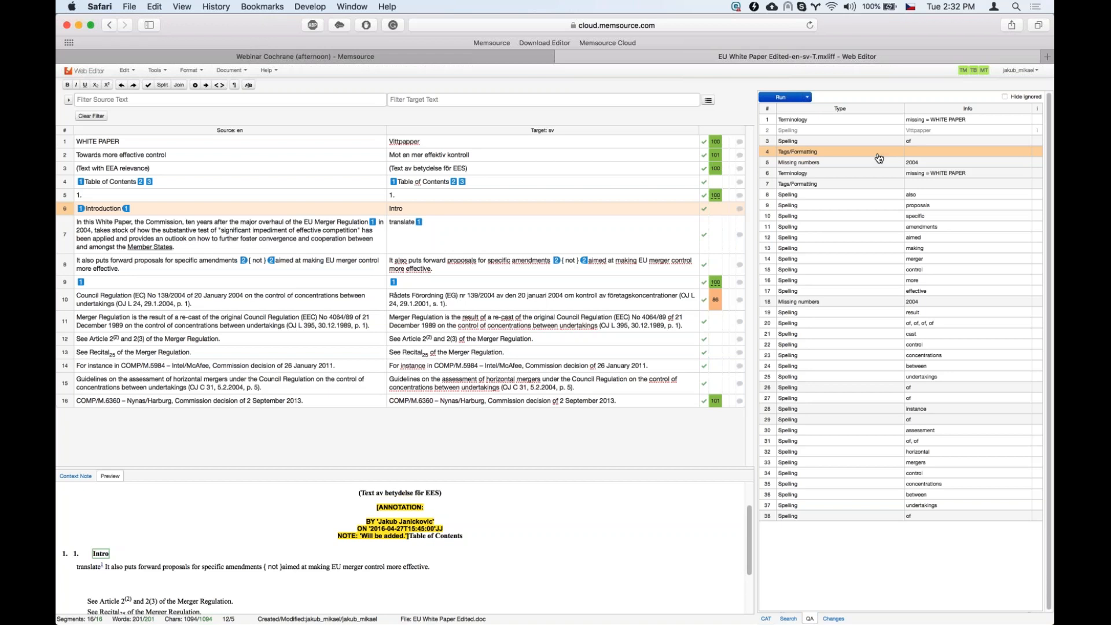
click(881, 175)
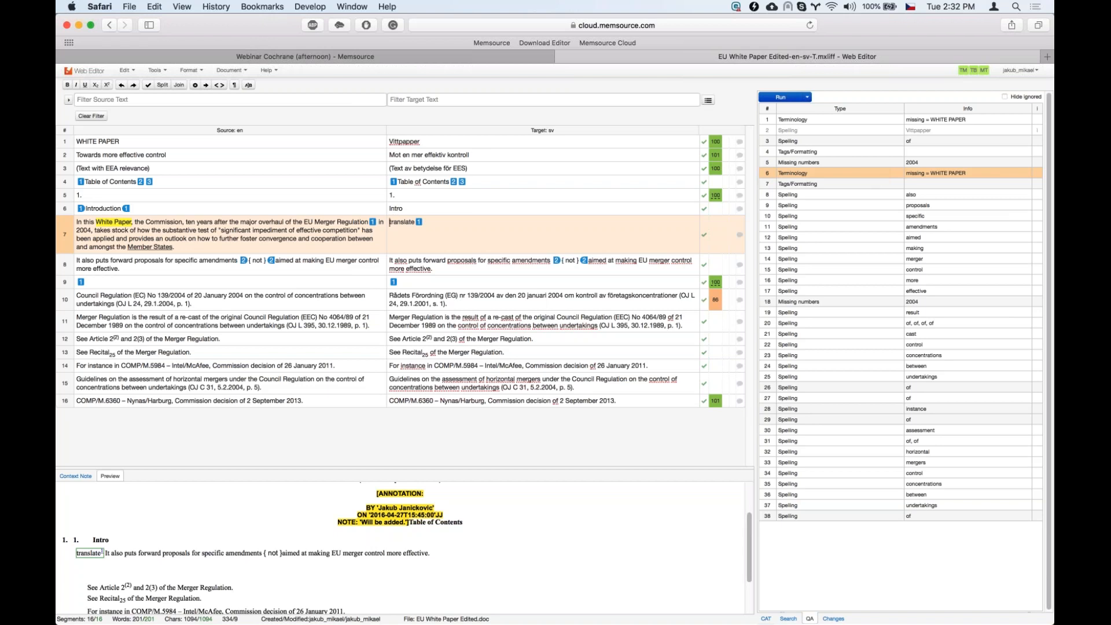
Examine the spelling warnings for "between" in segment 11 and "also" in segment 8
click(840, 249)
click(831, 369)
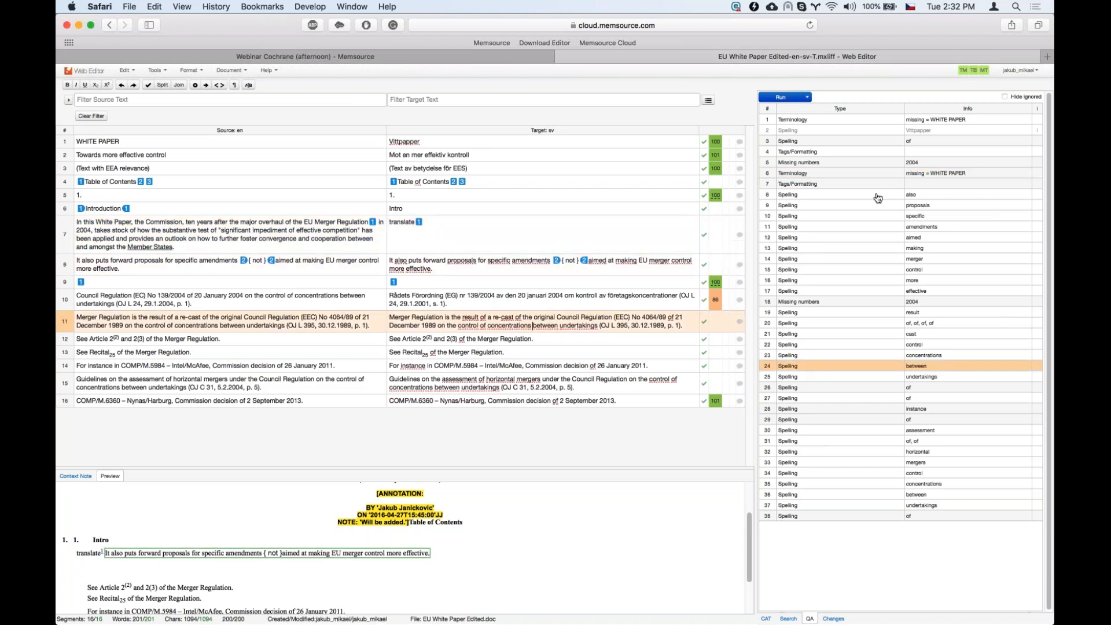
click(395, 261)
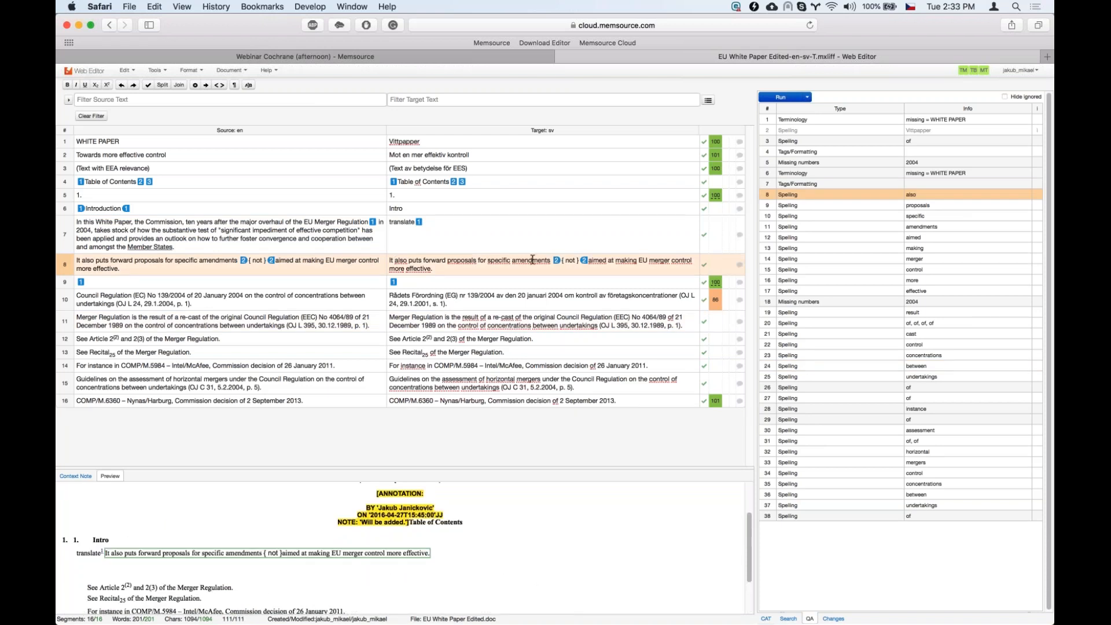
Mark all listed QA warnings as ignored at once and rerun the quality assurance check on the document
click(774, 122)
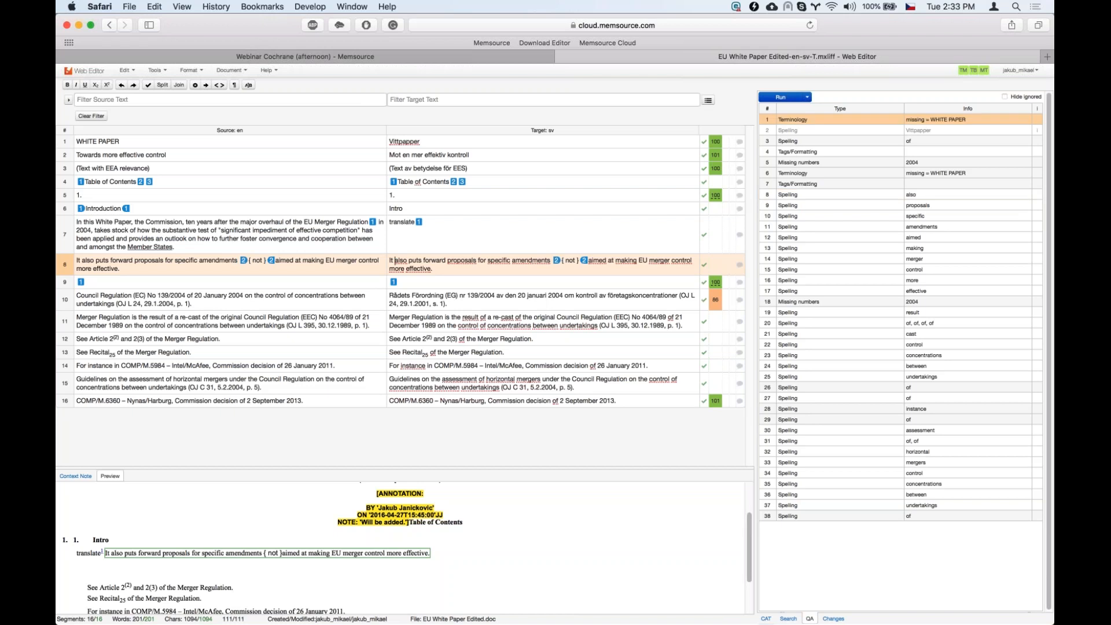
key(super+a)
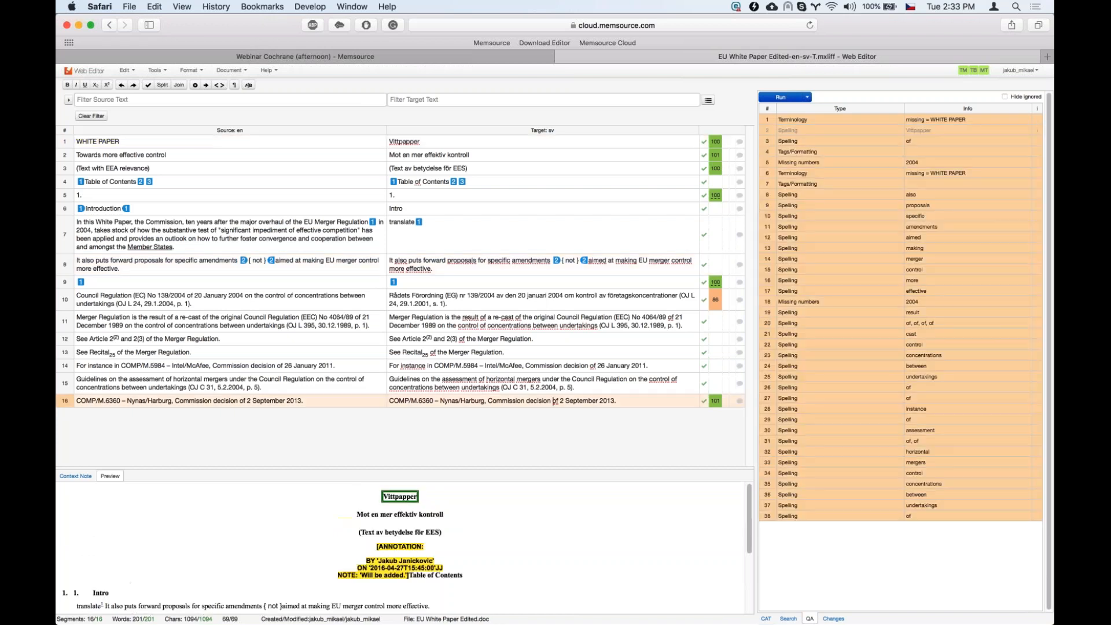
key(space)
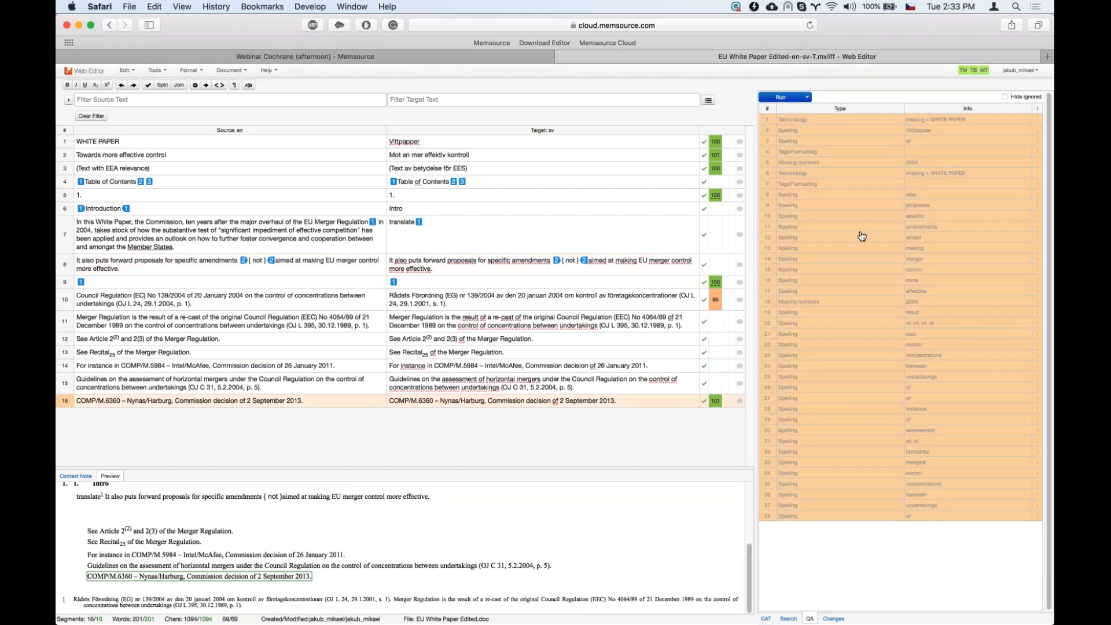
click(783, 97)
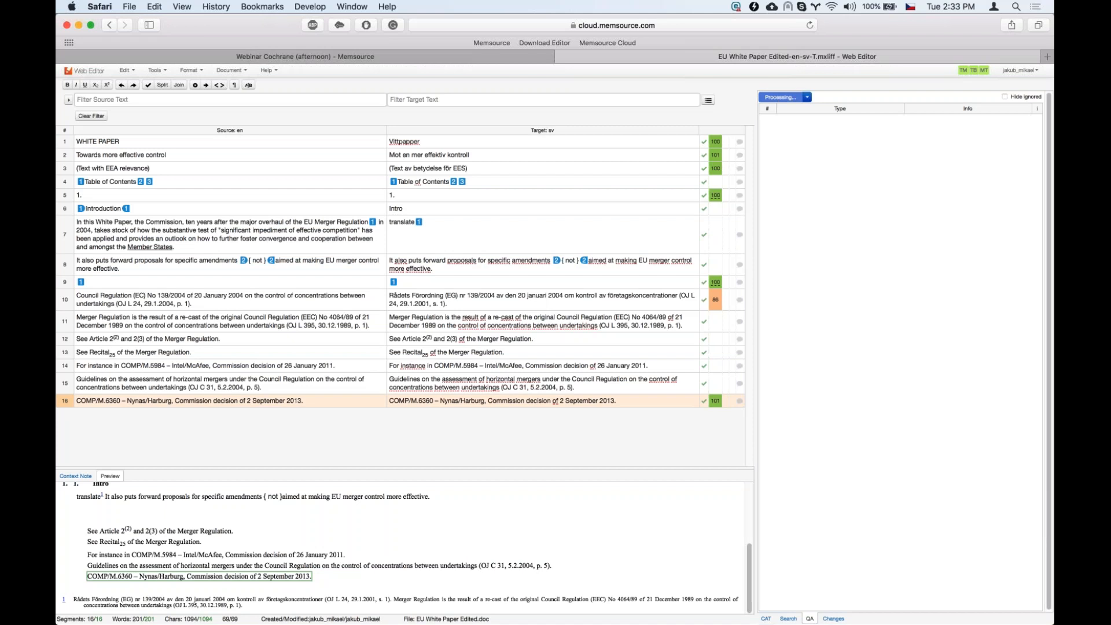
click(655, 222)
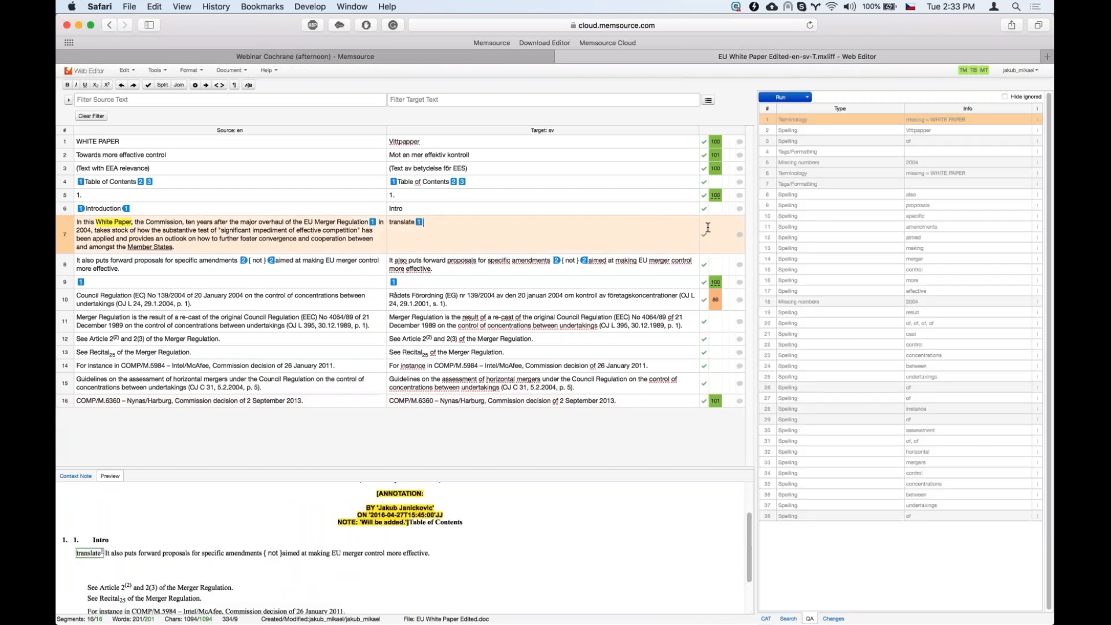
key(ctrl+Return)
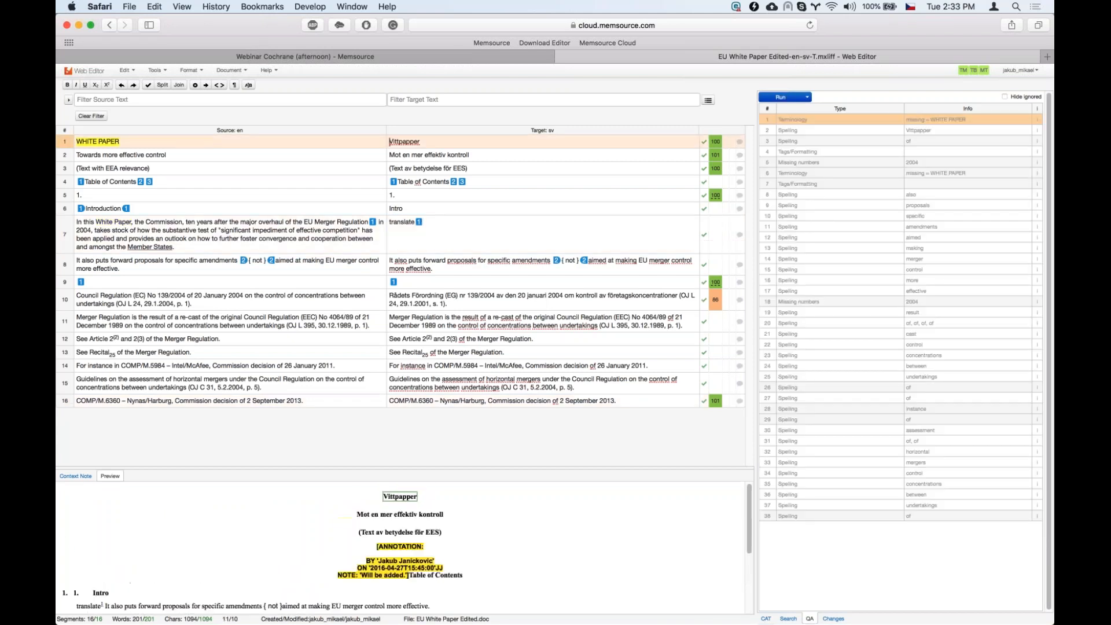
Change the status of the EU White Paper Edited.doc job to Completed by Linguist and save it
click(461, 57)
click(338, 222)
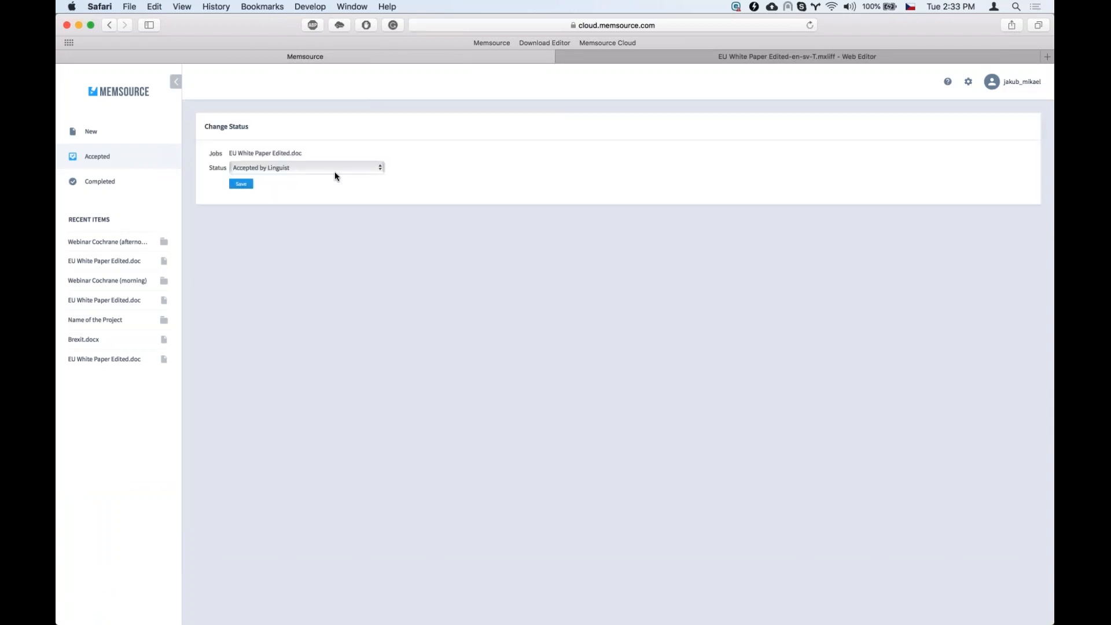
click(333, 172)
key(Return)
click(241, 184)
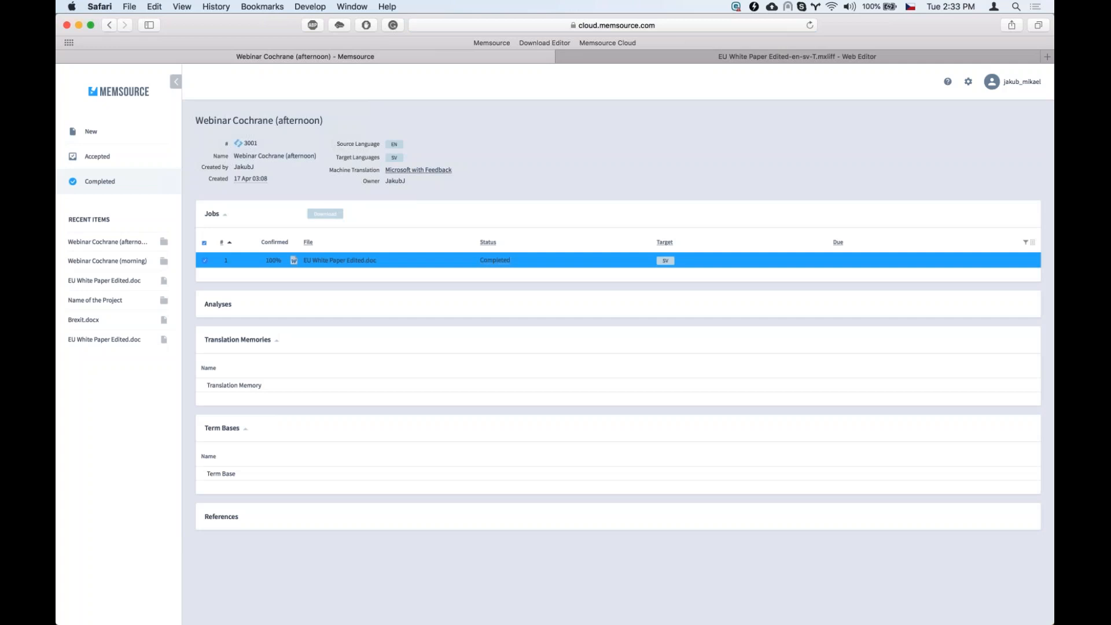
Check the status history of the EU White Paper Edited.doc job in the project's job list
click(390, 259)
mouse_move(495, 261)
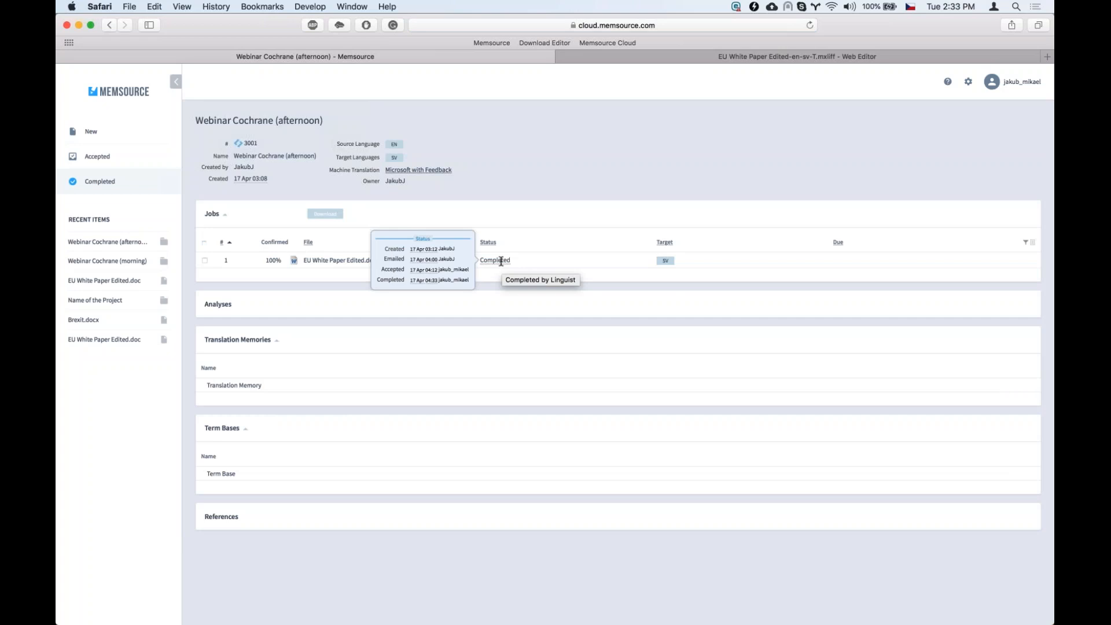
click(329, 256)
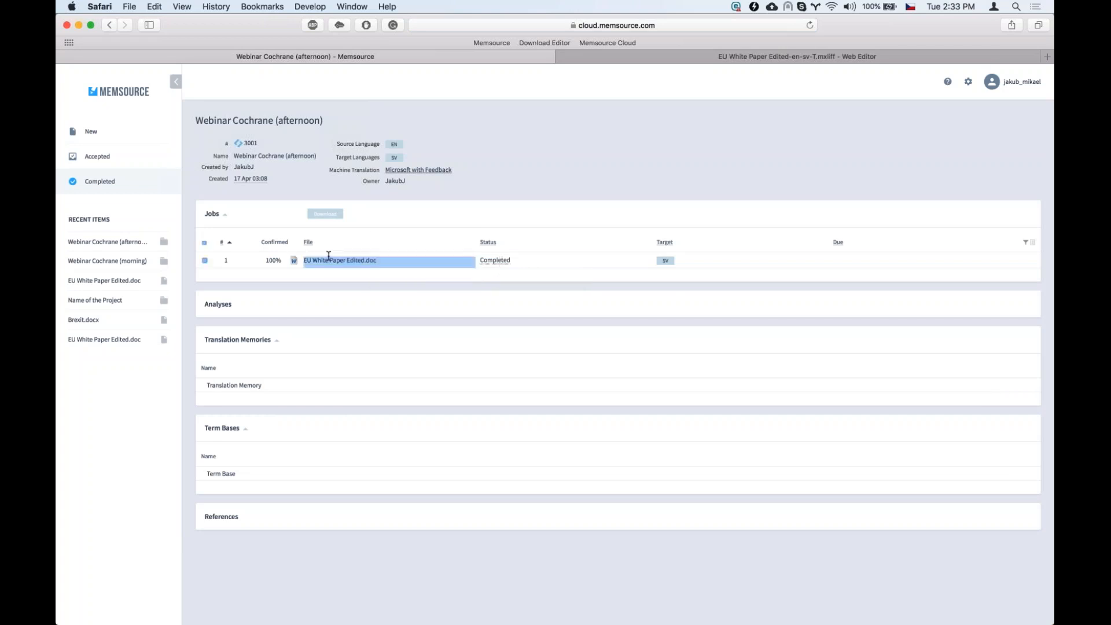